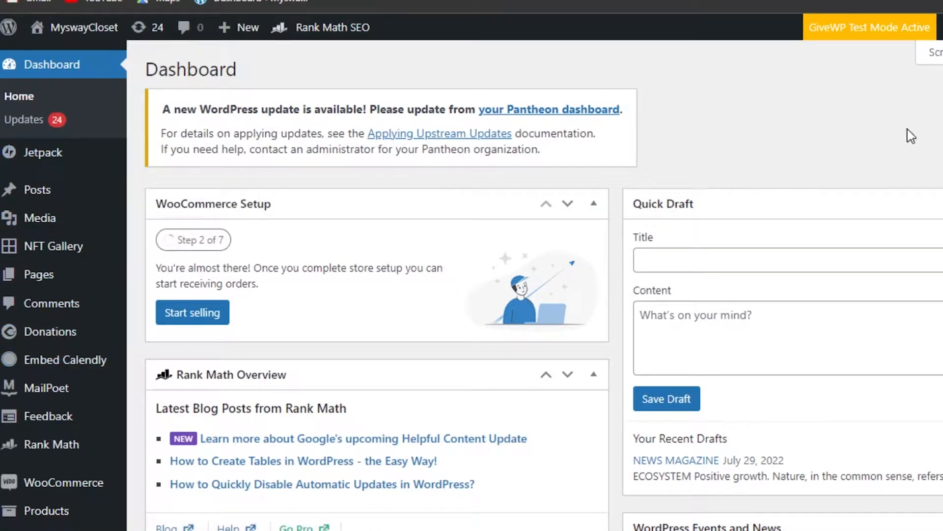
scroll(544, 284, down, 15)
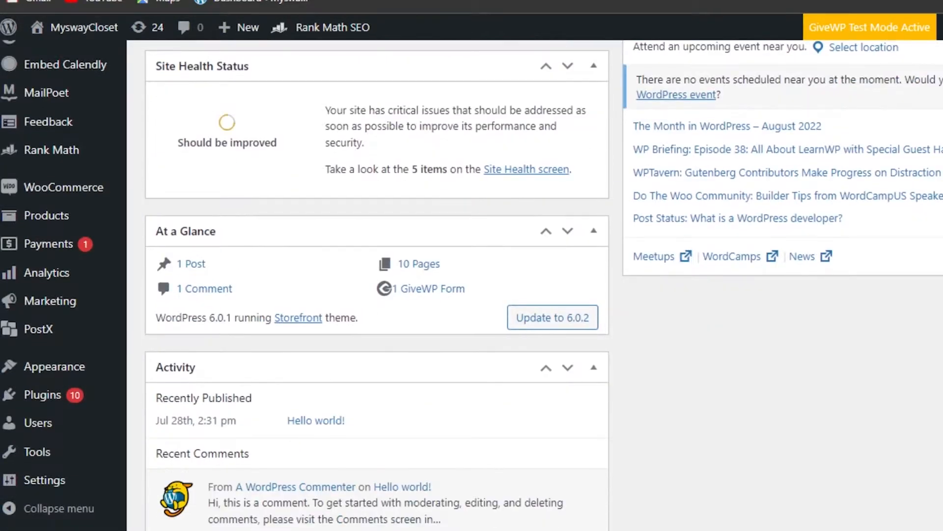
scroll(544, 284, up, 12)
scroll(726, 44, up, 4)
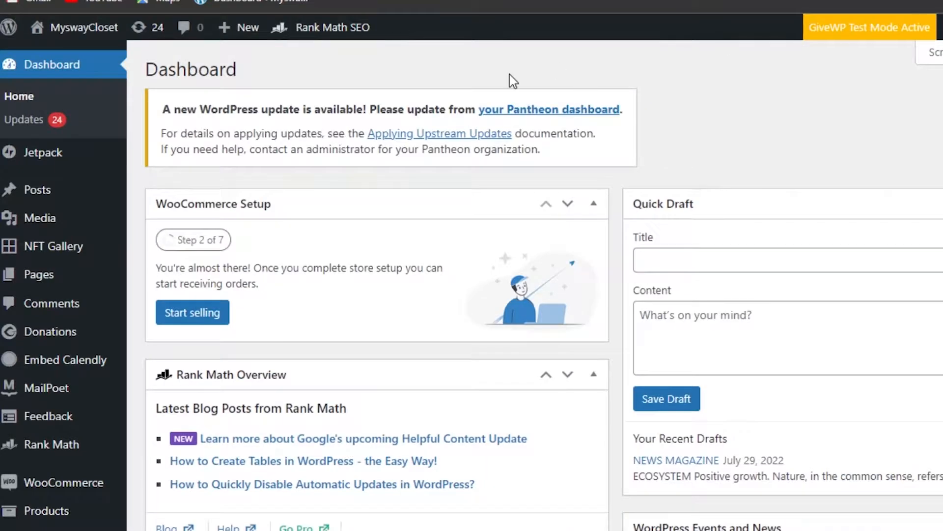
- Open the page for adding new plugins and search the plugin directory for "mega menu"
mouse_move(126, 161)
scroll(704, 310, down, 6)
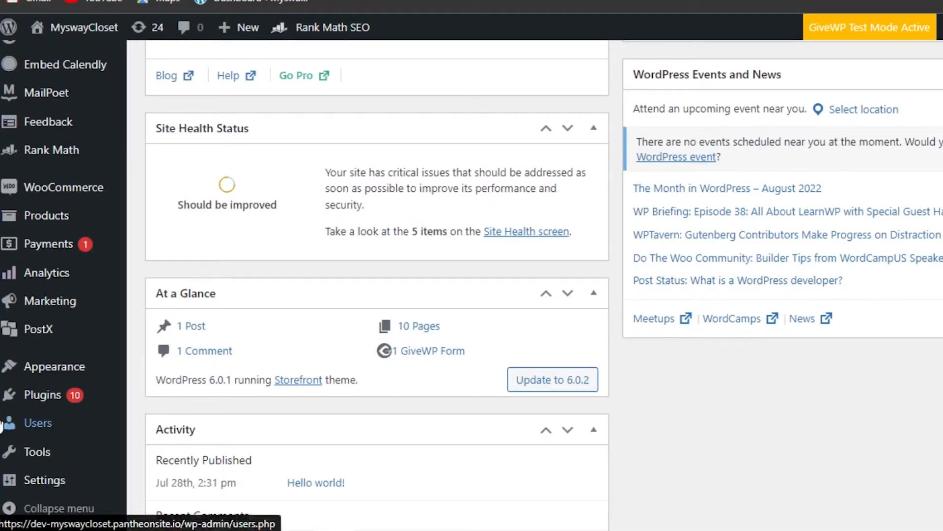
mouse_move(47, 399)
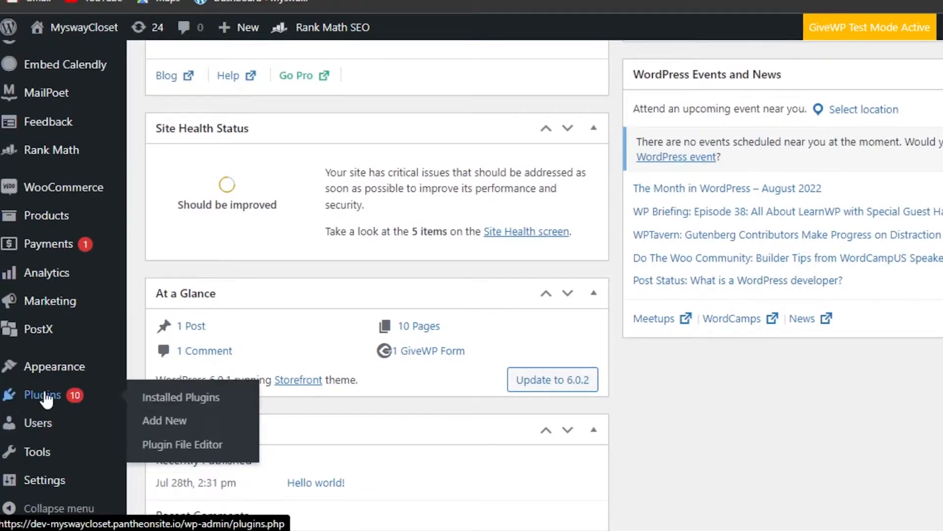
click(157, 423)
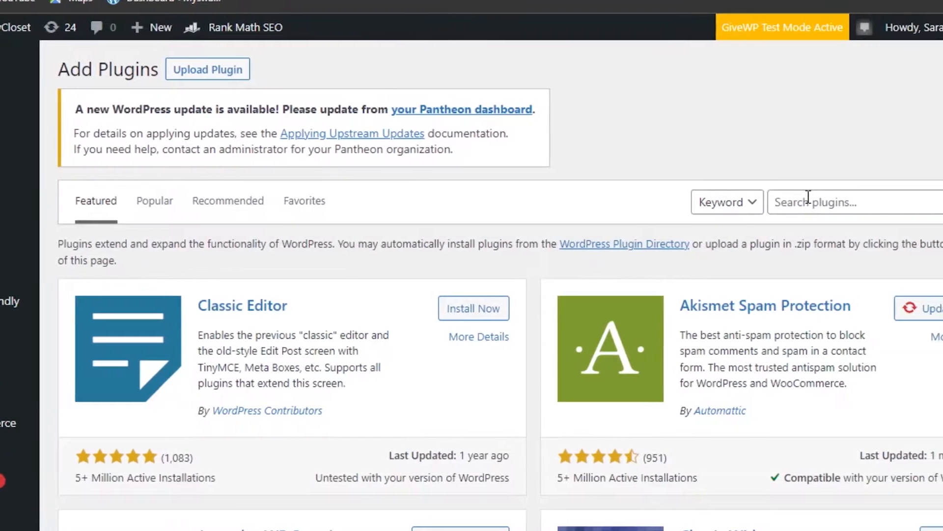
click(781, 203)
text(m)
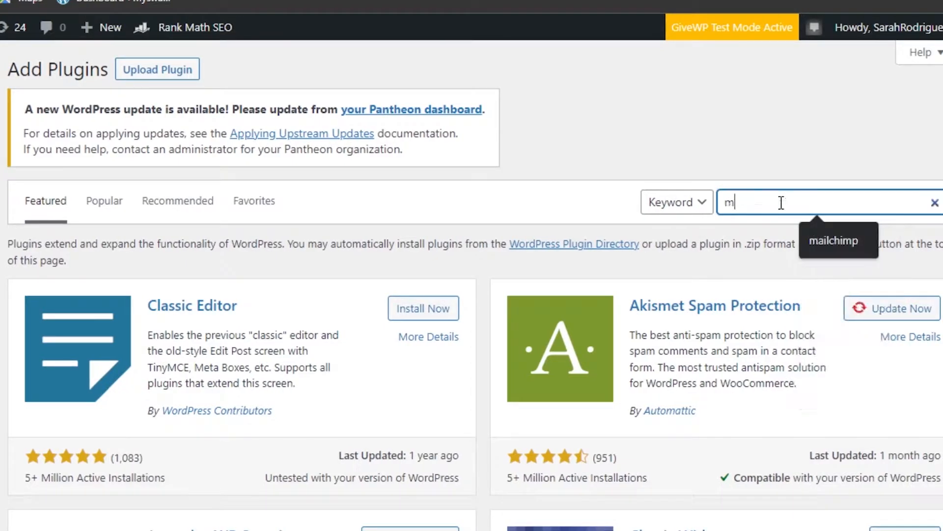
text(ega menu)
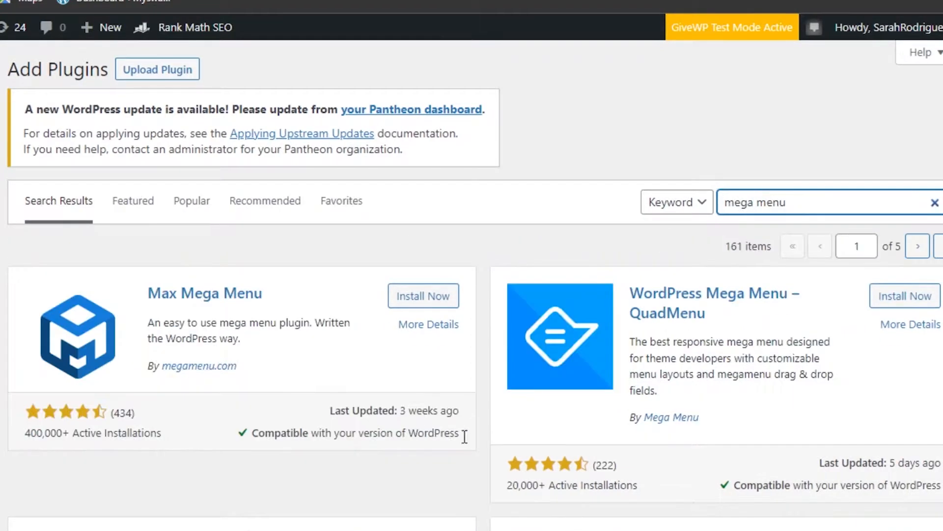
- Install and activate the Max Mega Menu plugin from the search results
scroll(472, 285, down, 10)
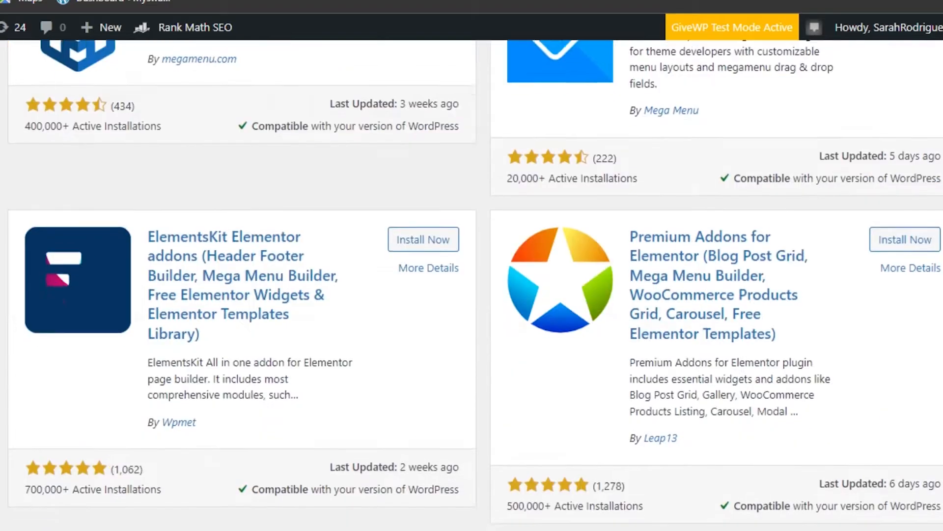
scroll(472, 285, up, 12)
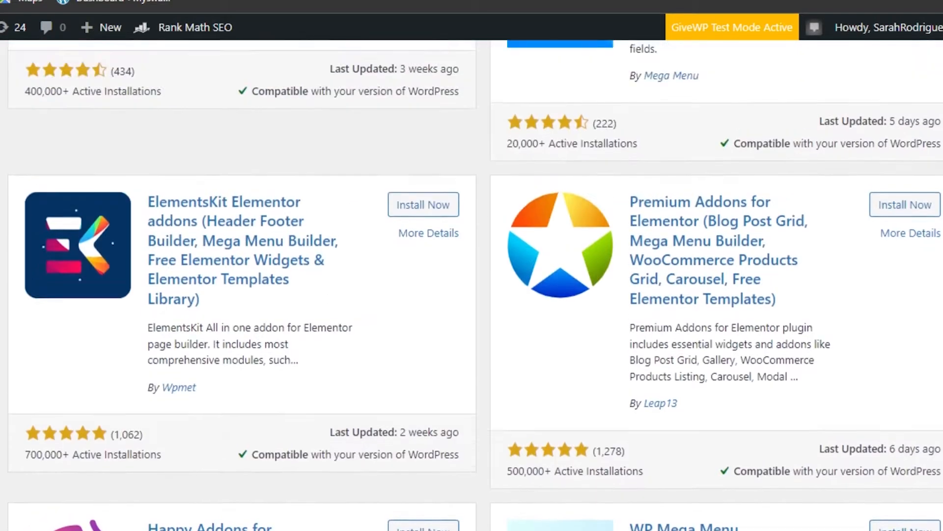
scroll(455, 216, up, 1)
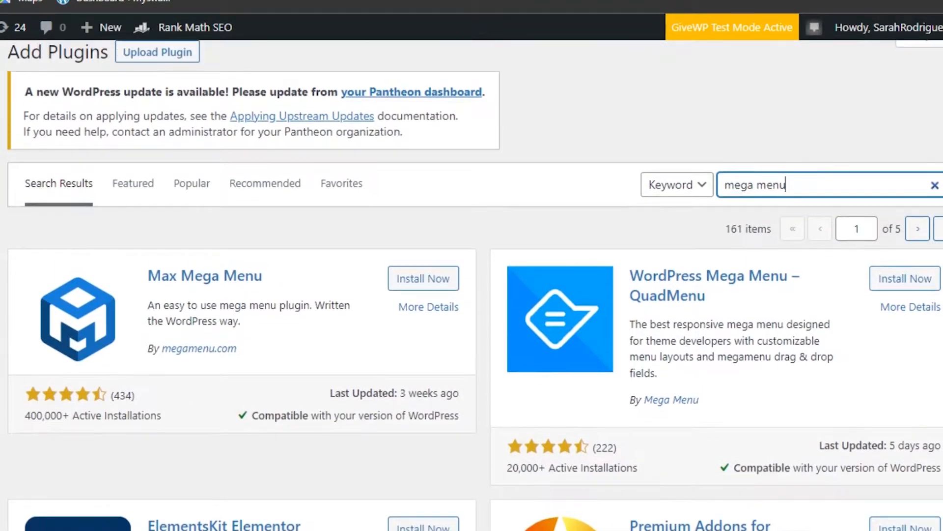
scroll(455, 215, down, 3)
scroll(455, 215, up, 1)
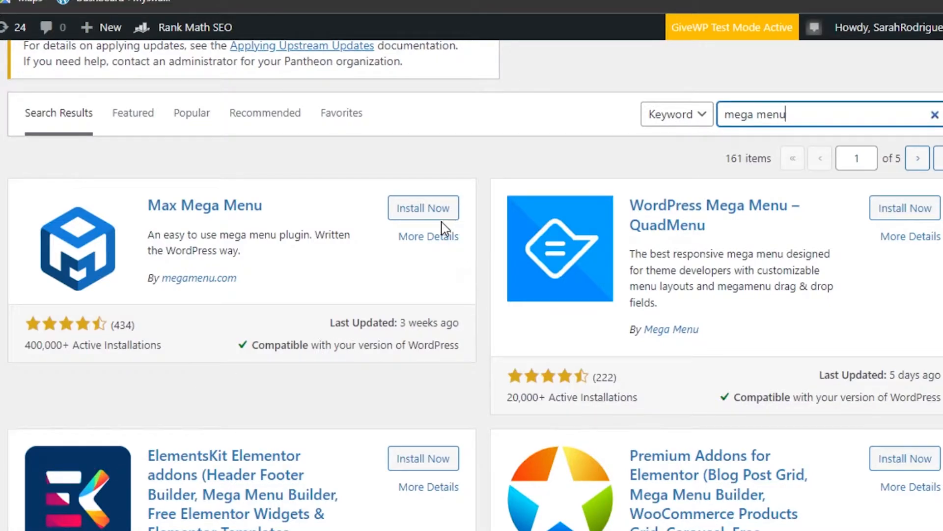
click(418, 211)
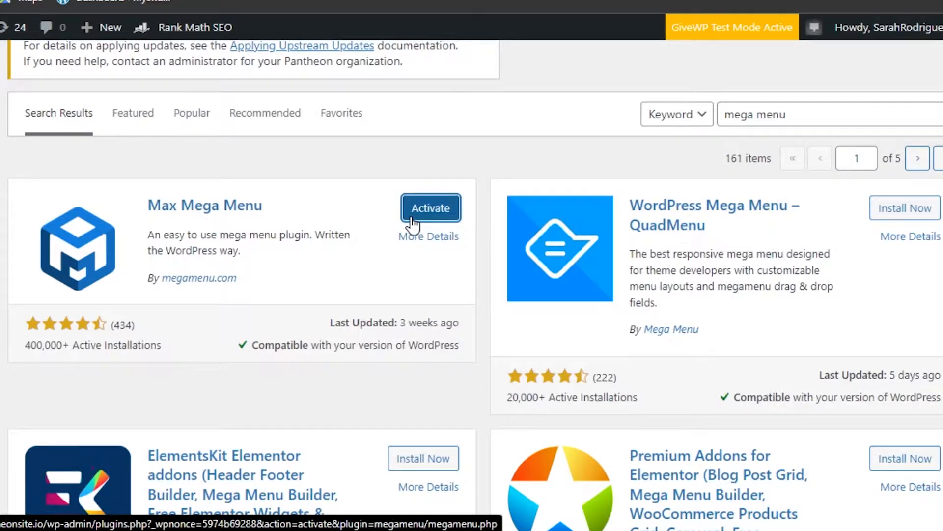
click(426, 216)
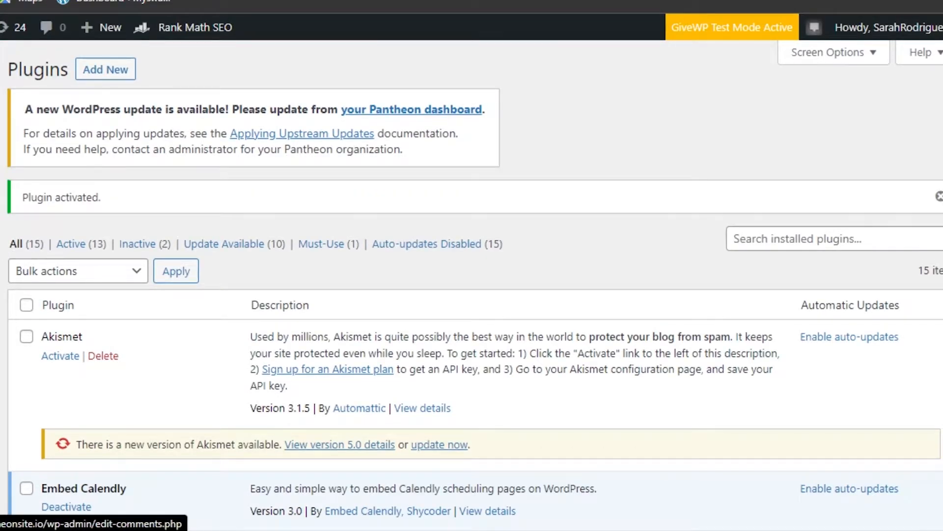
- Open the Mega Menu plugin's settings at the Menu Locations overview
scroll(80, 251, down, 10)
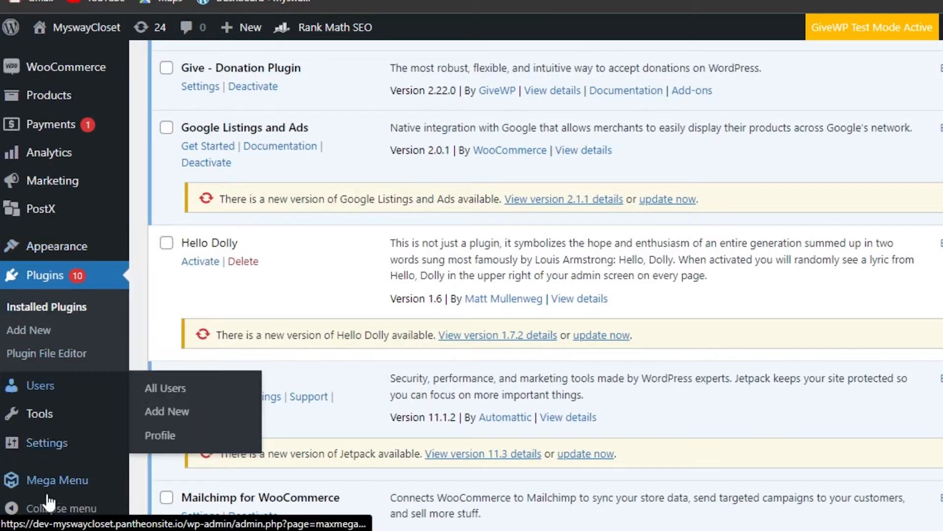
mouse_move(54, 489)
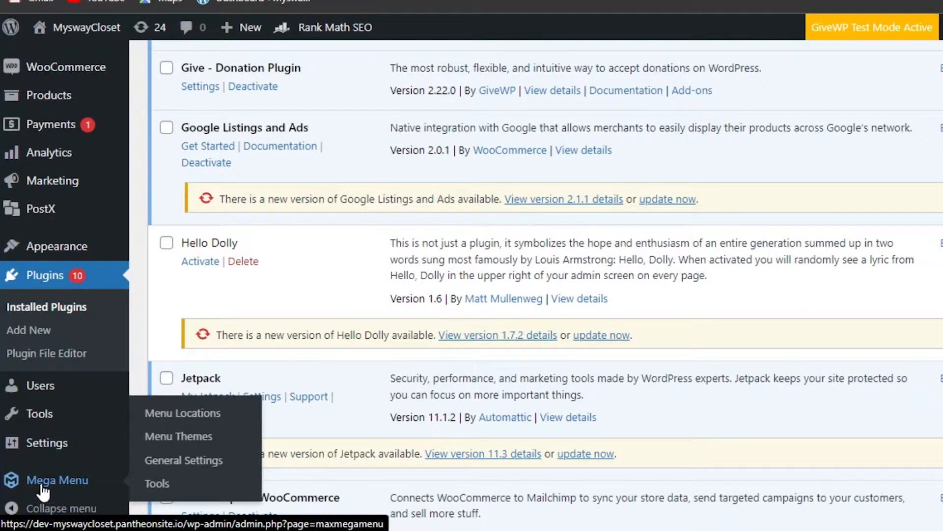
click(54, 480)
scroll(491, 285, down, 3)
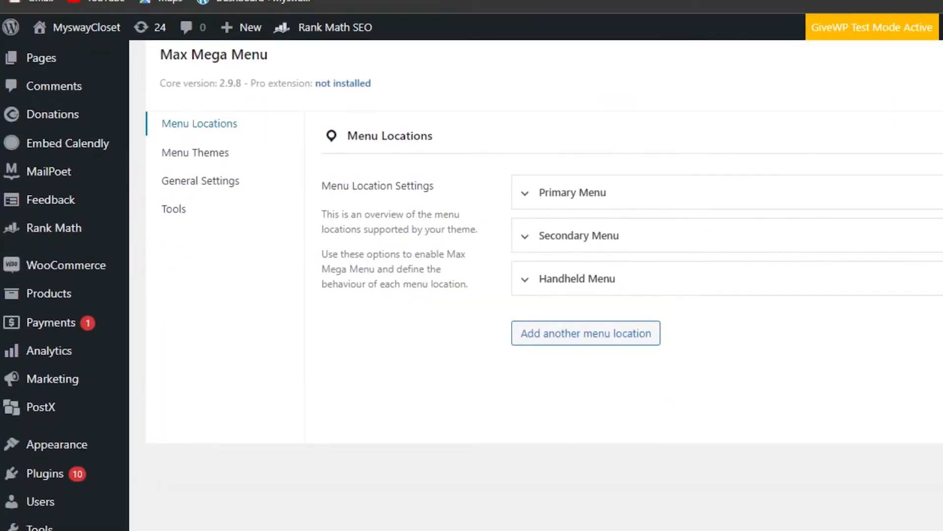
scroll(492, 285, up, 1)
scroll(491, 285, down, 1)
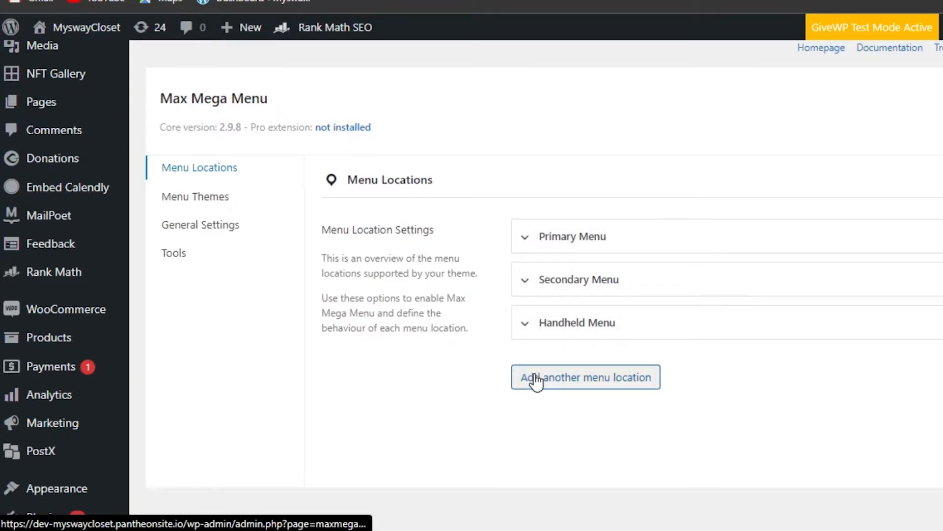
- Add another menu location named "header", leaving its menu assignment on Skip
click(562, 385)
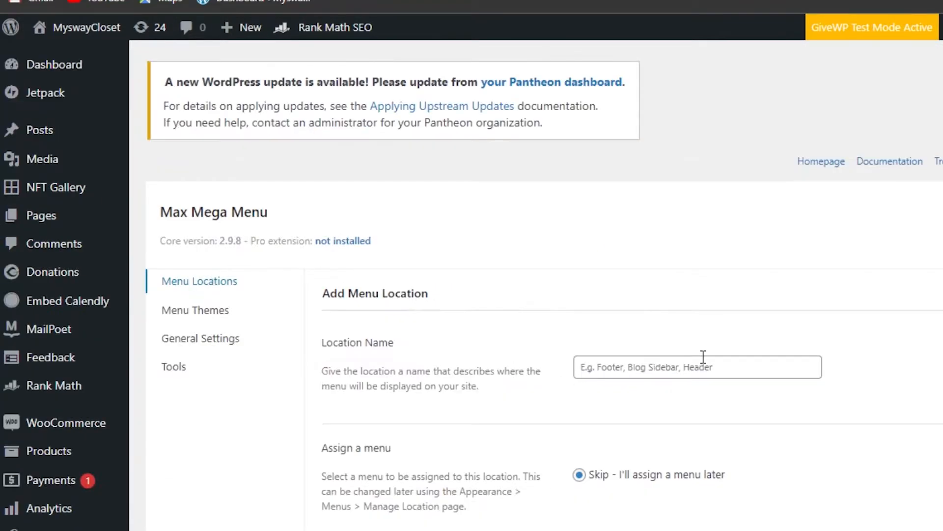
scroll(545, 315, down, 4)
scroll(546, 314, up, 2)
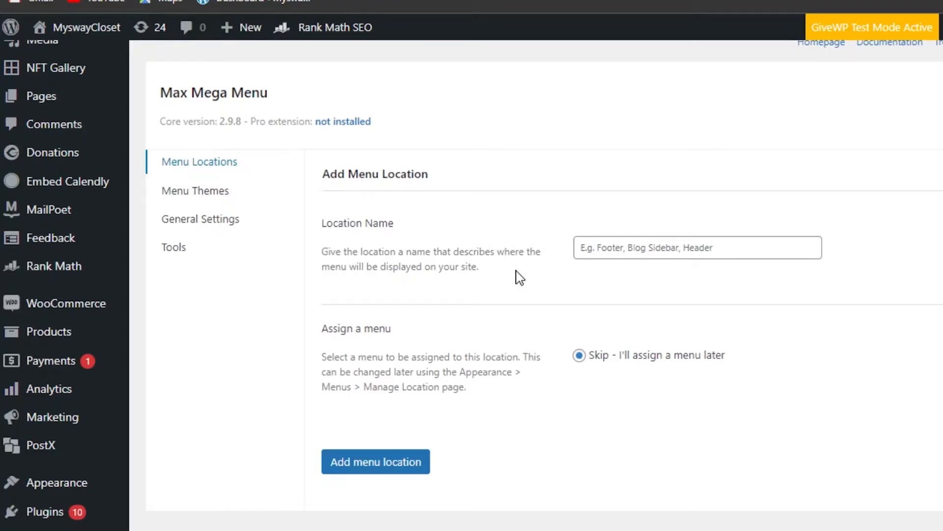
click(649, 249)
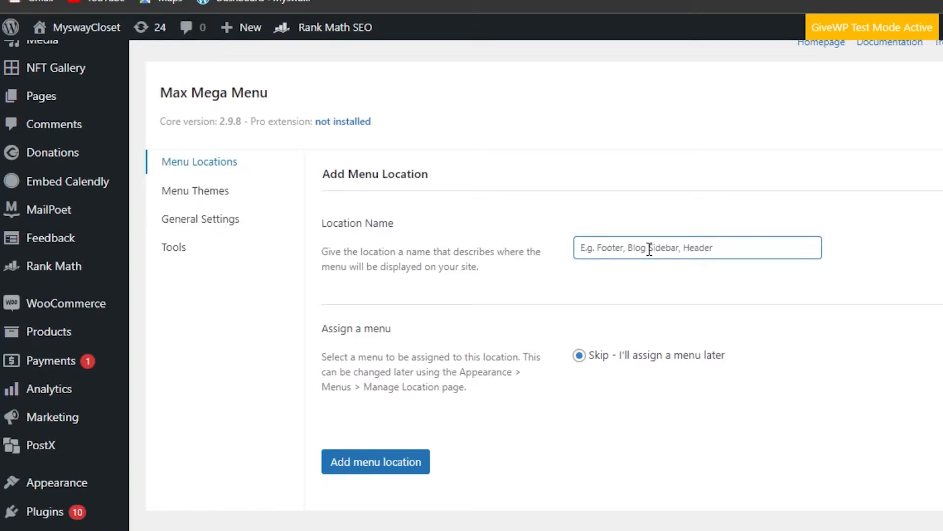
text(header)
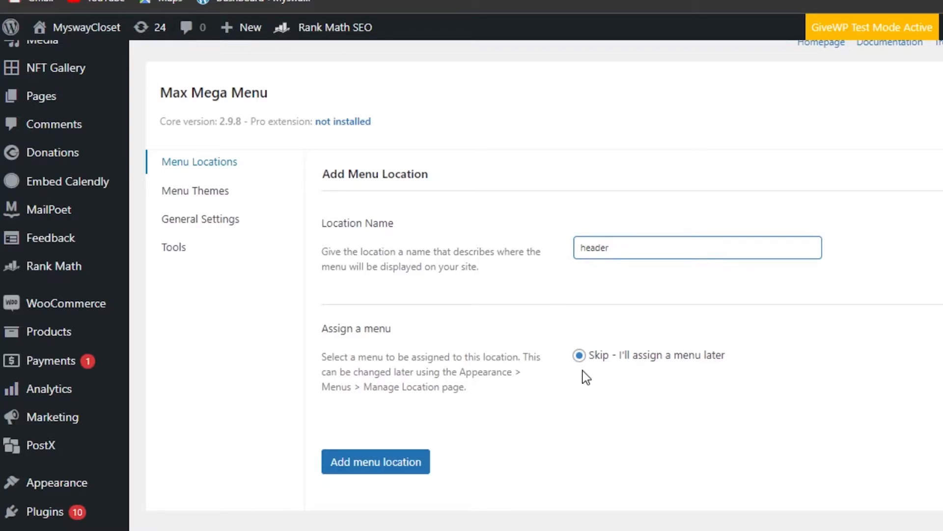
click(356, 470)
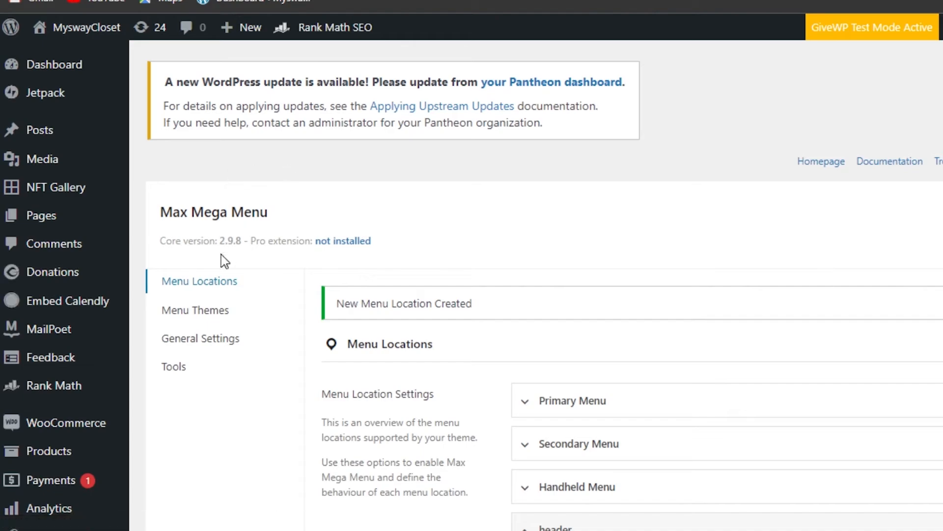
- Expand the Primary Menu and Secondary Menu locations, and open the menu assignment page from Primary Menu
scroll(934, 353, down, 3)
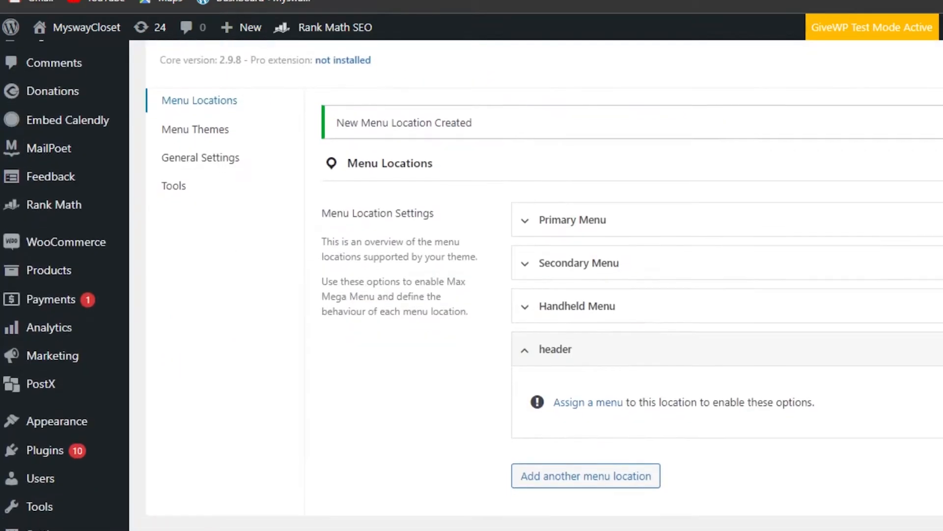
scroll(473, 291, up, 1)
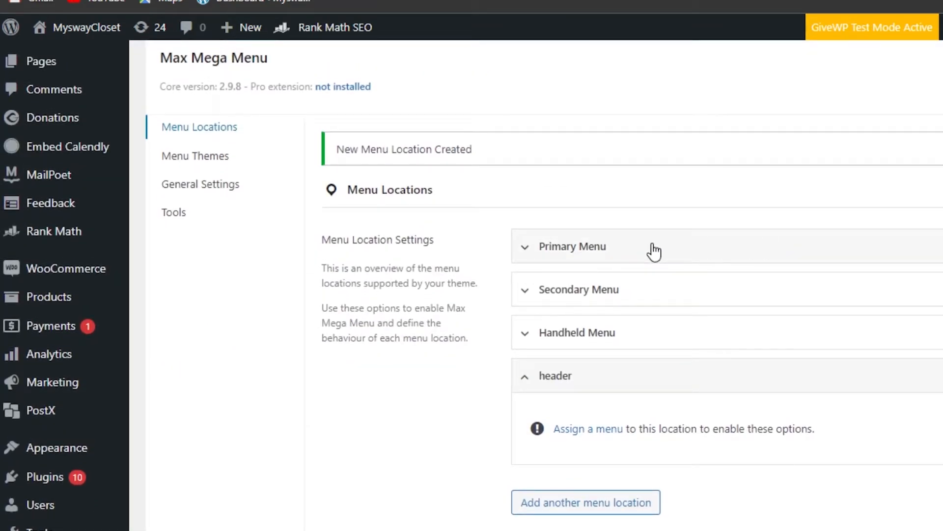
click(528, 247)
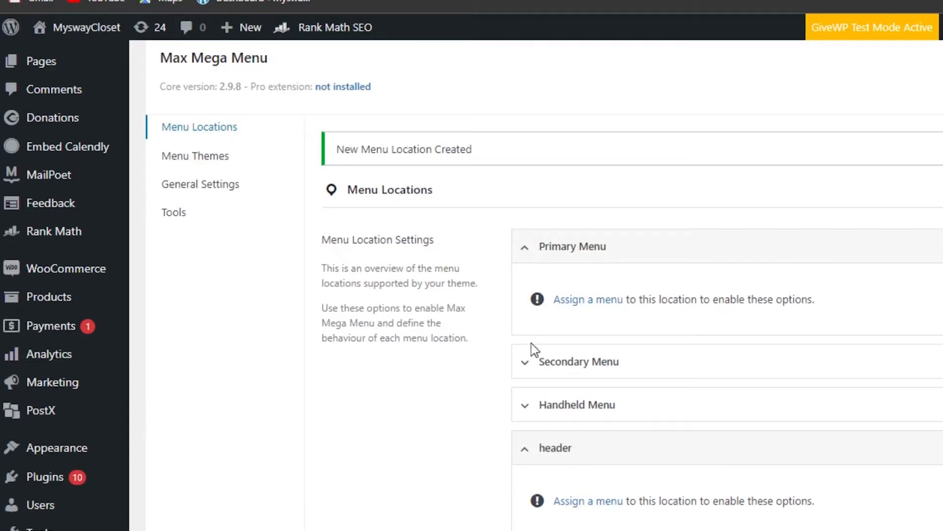
click(532, 376)
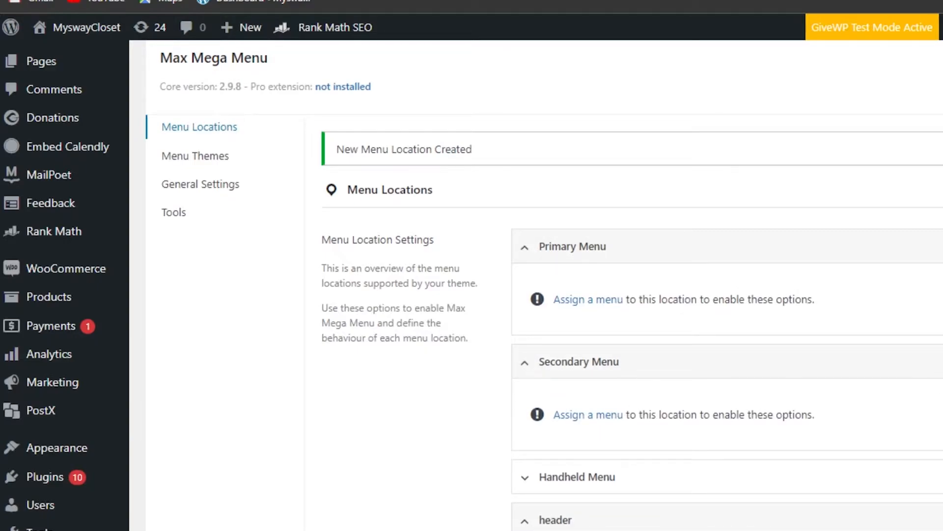
scroll(536, 295, down, 2)
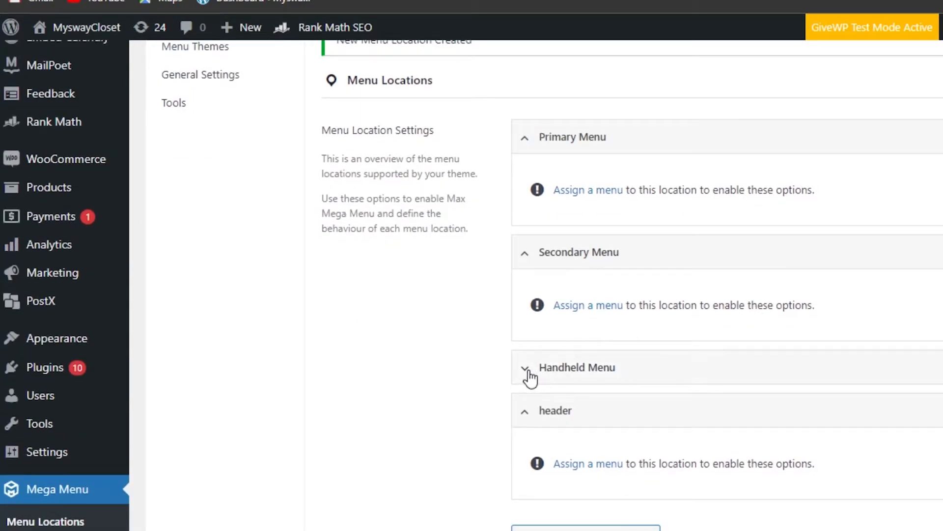
click(576, 194)
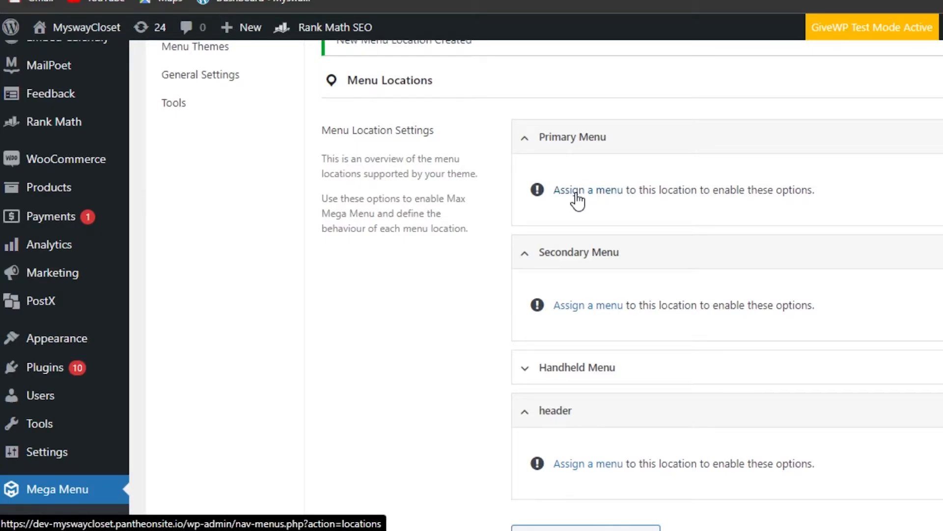
click(576, 194)
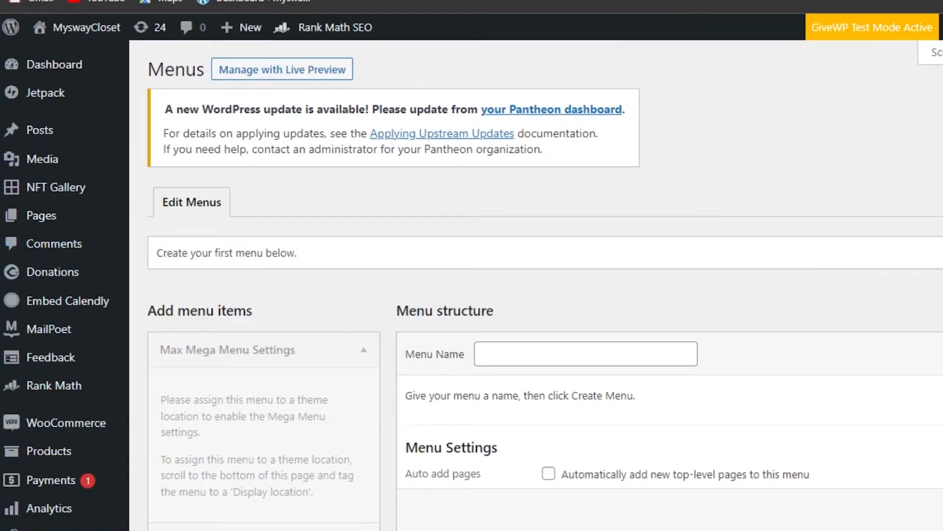
- Name the first menu "New" and set it to automatically add new top-level pages
scroll(471, 285, down, 5)
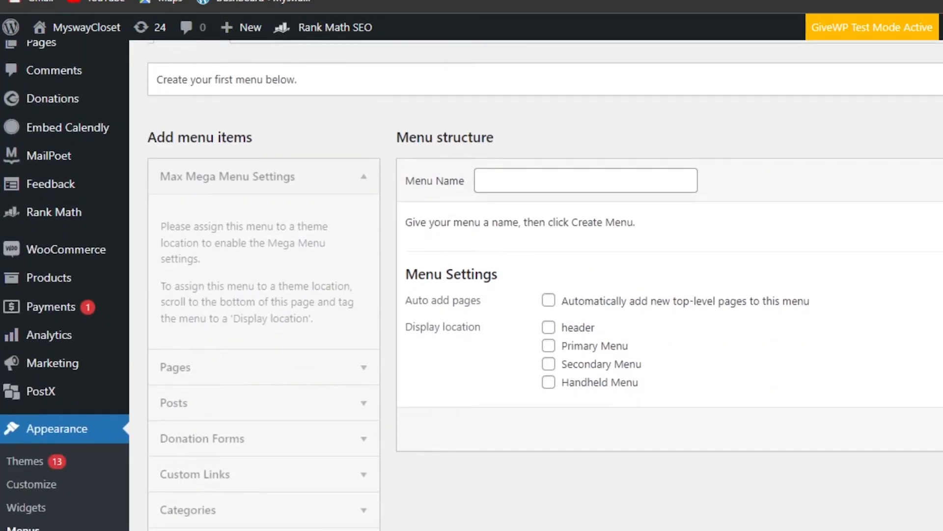
click(502, 141)
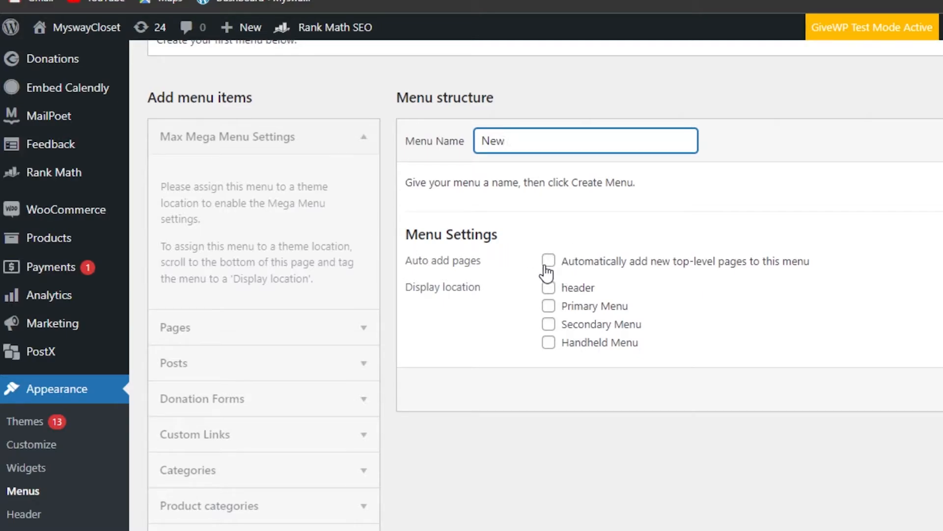
click(199, 339)
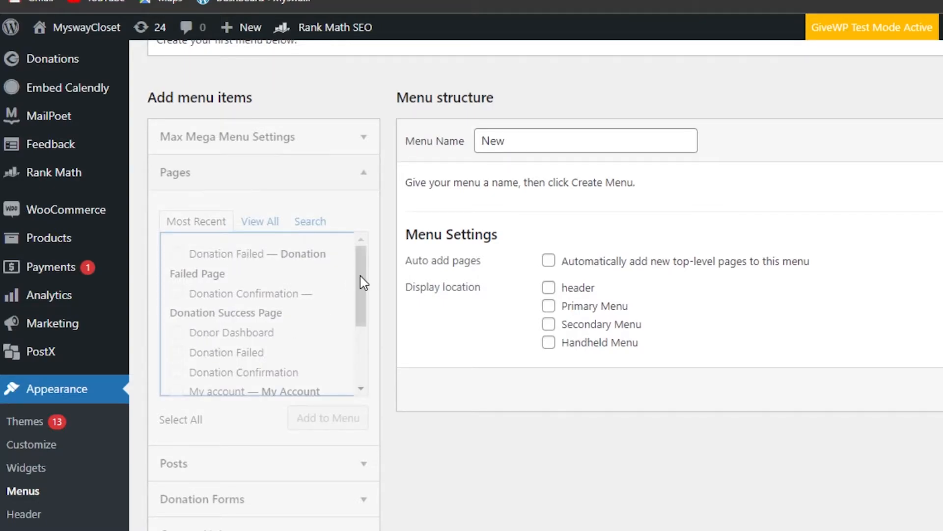
drag(360, 294, 364, 328)
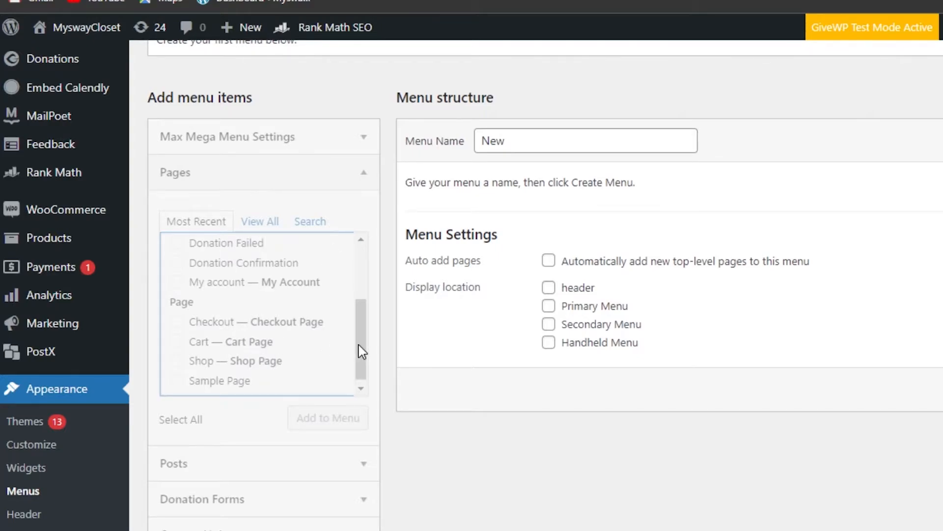
scroll(360, 349, up, 3)
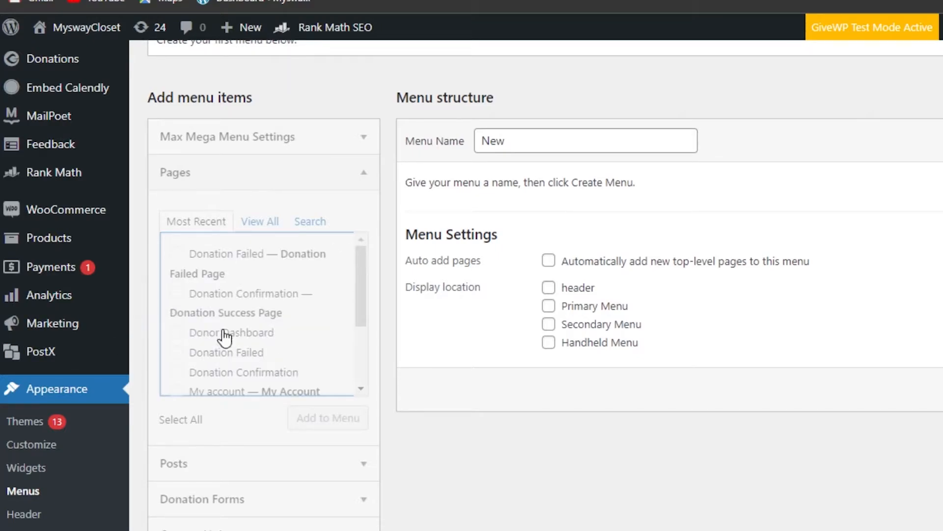
click(548, 262)
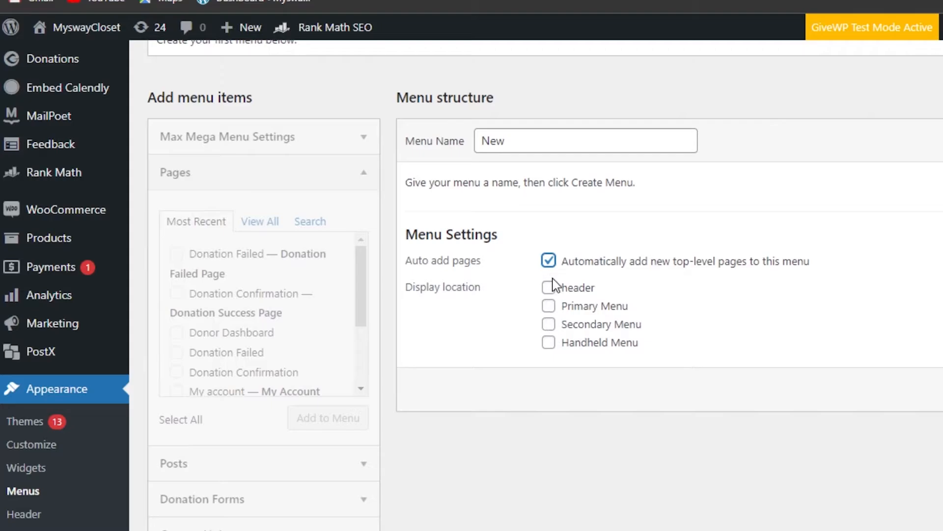
- Assign the new menu to the Primary Menu display location and create it
click(549, 308)
click(941, 389)
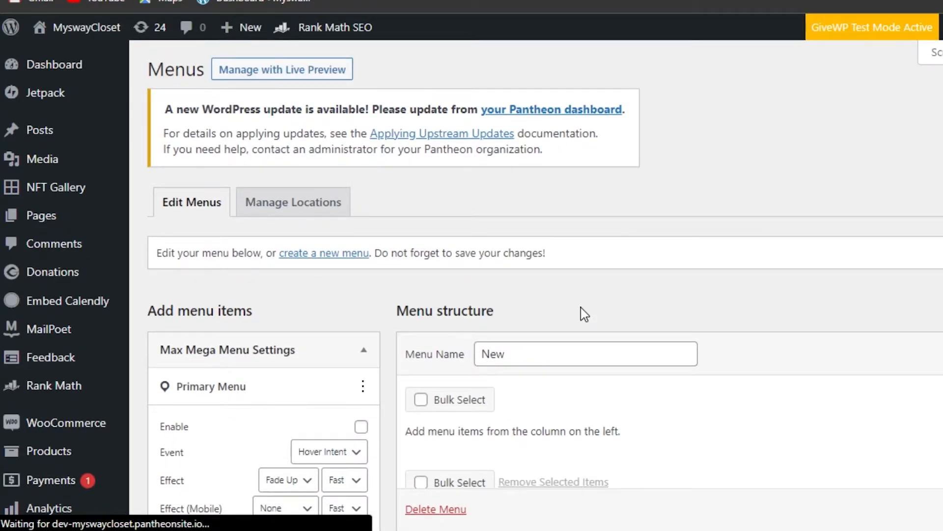
- Add the Donor Dashboard and My account pages to the menu "New"
scroll(585, 314, down, 5)
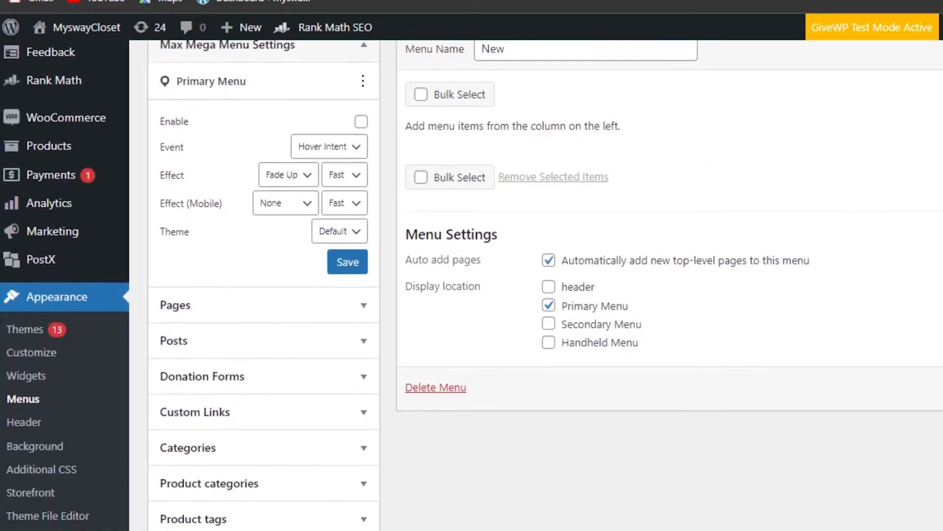
scroll(584, 314, down, 1)
scroll(585, 314, up, 4)
scroll(584, 314, down, 2)
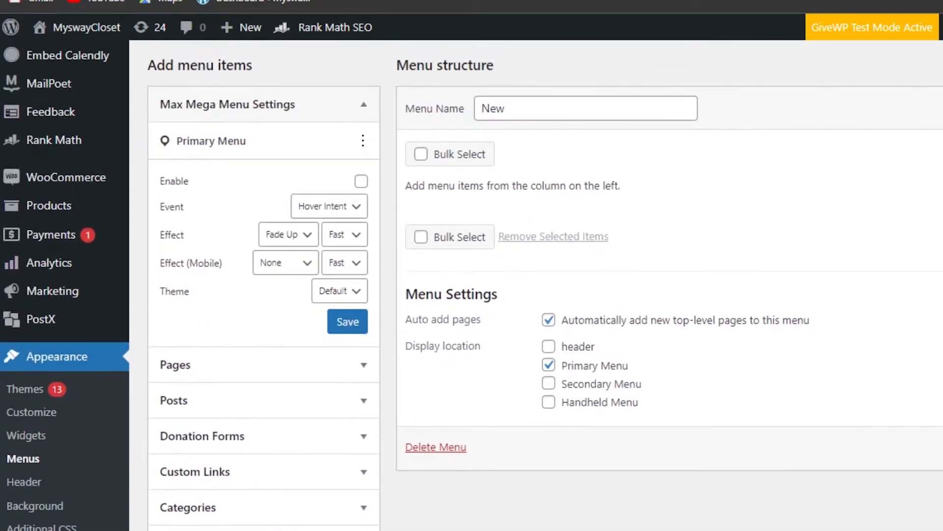
scroll(400, 310, down, 3)
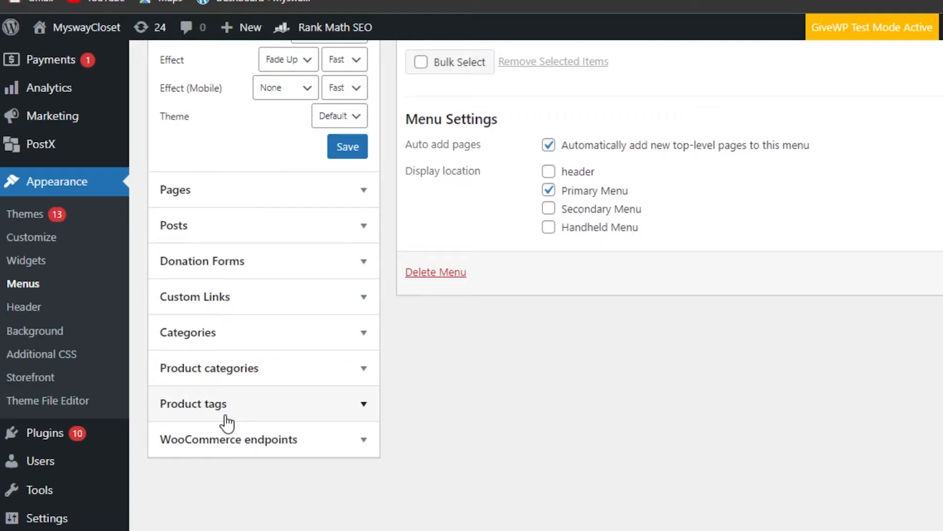
click(362, 189)
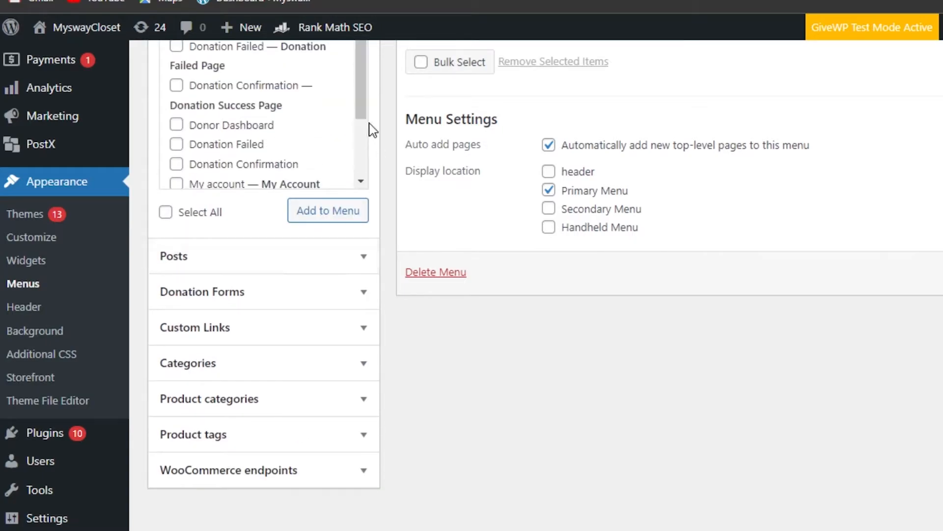
scroll(182, 226, up, 3)
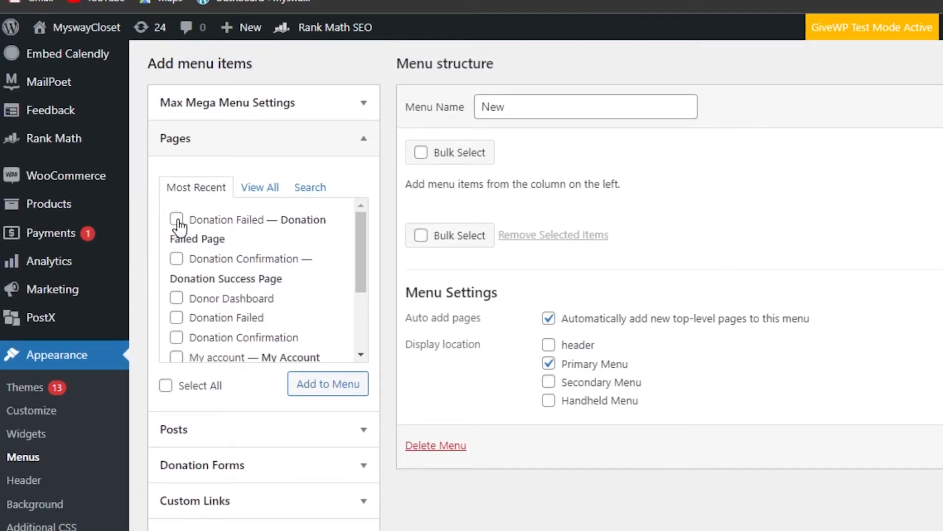
scroll(176, 310, down, 3)
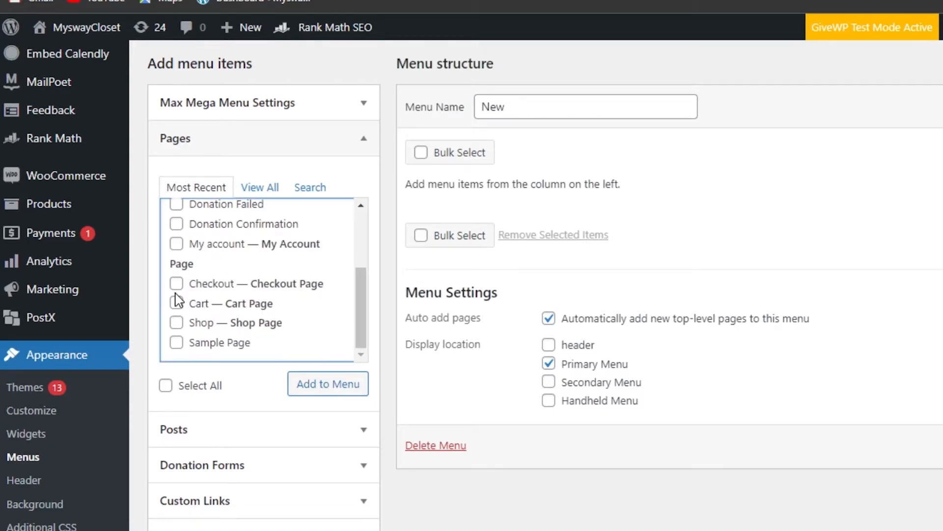
click(176, 244)
click(324, 384)
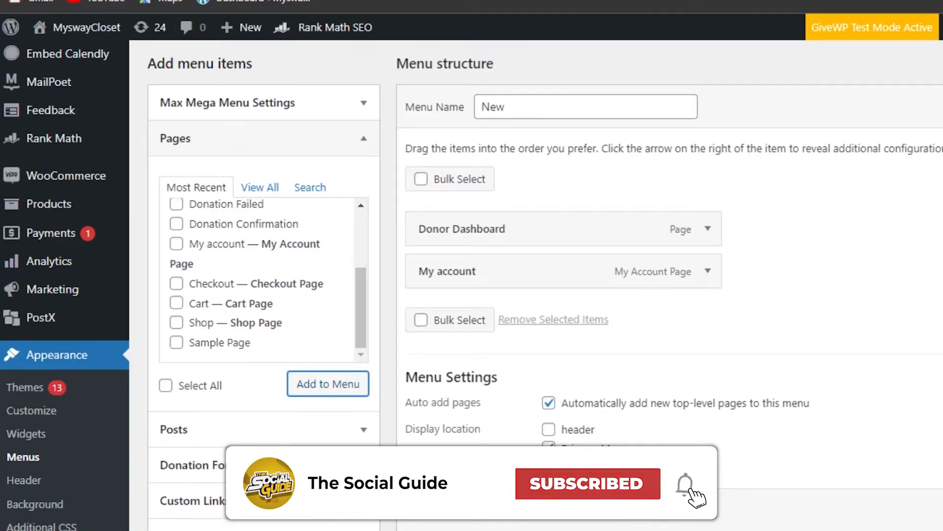
- Look through the menu items available under Posts, Categories, Product categories, Product tags and WooCommerce endpoints
scroll(415, 255, down, 4)
click(358, 211)
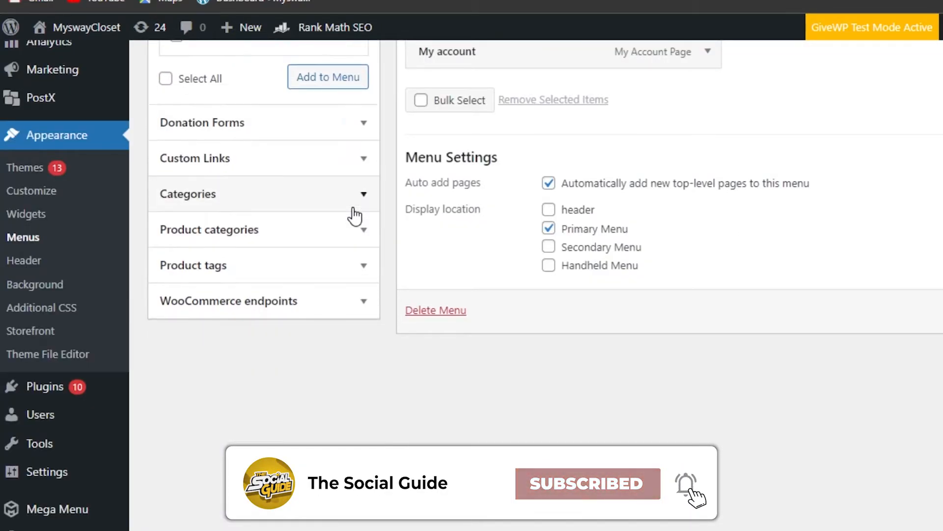
scroll(328, 145, up, 2)
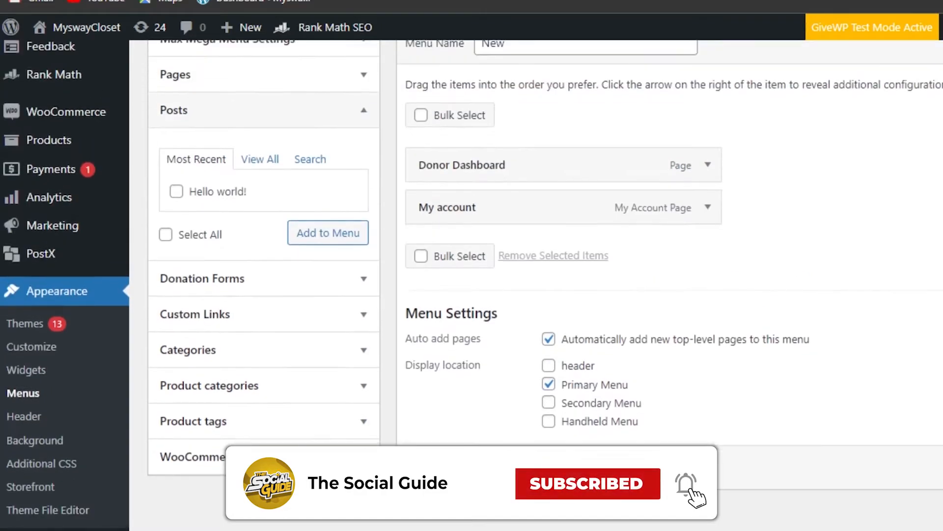
click(550, 303)
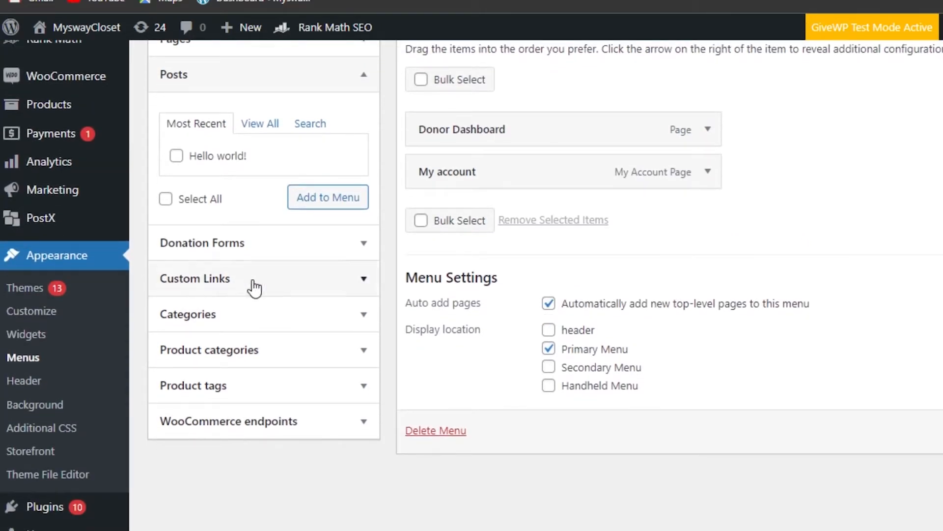
click(231, 322)
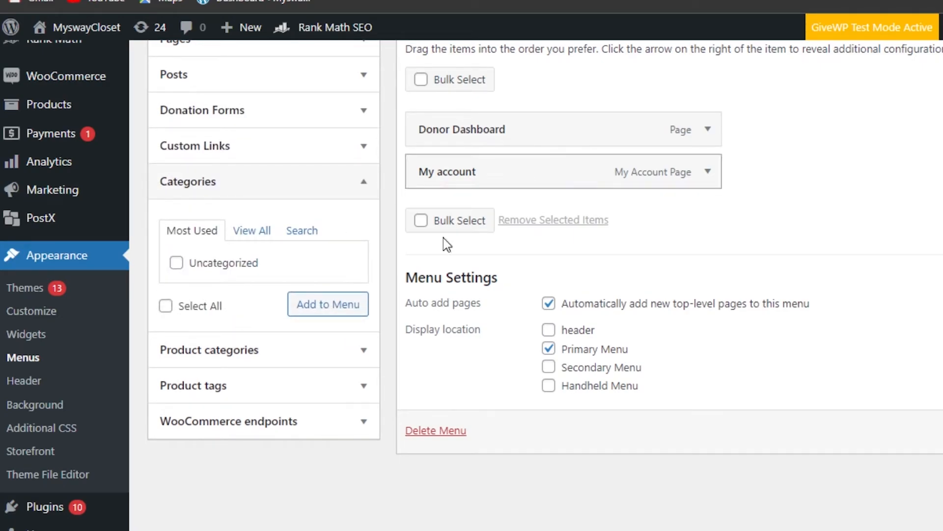
click(326, 350)
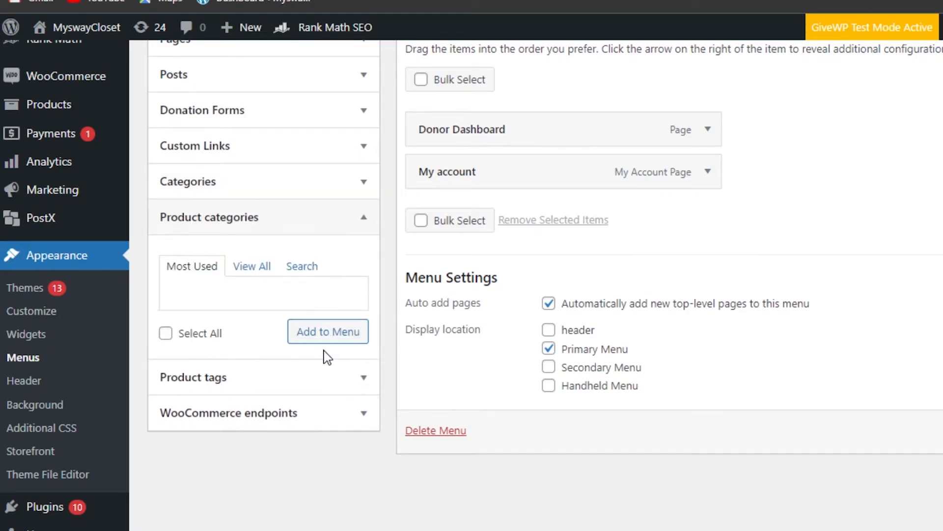
click(249, 393)
click(268, 369)
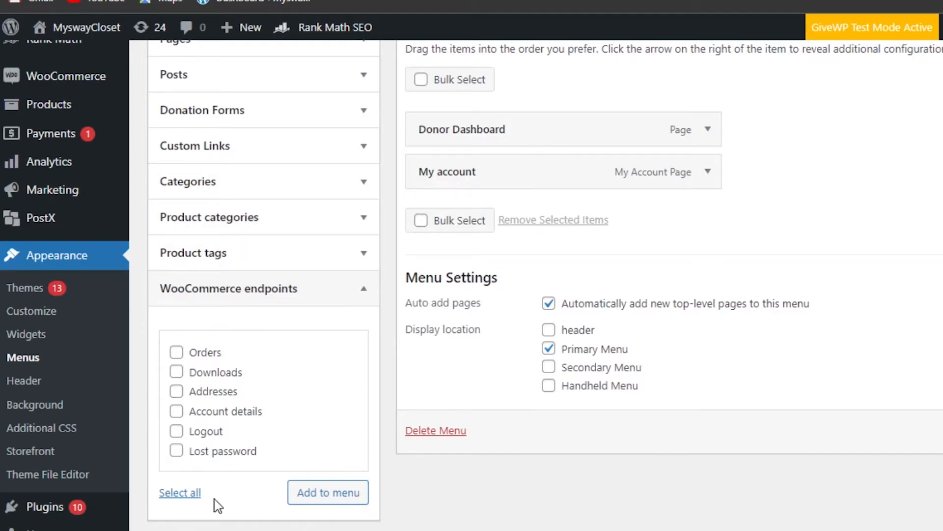
- Save the menu "New" with its added pages
scroll(801, 406, up, 5)
scroll(801, 406, down, 6)
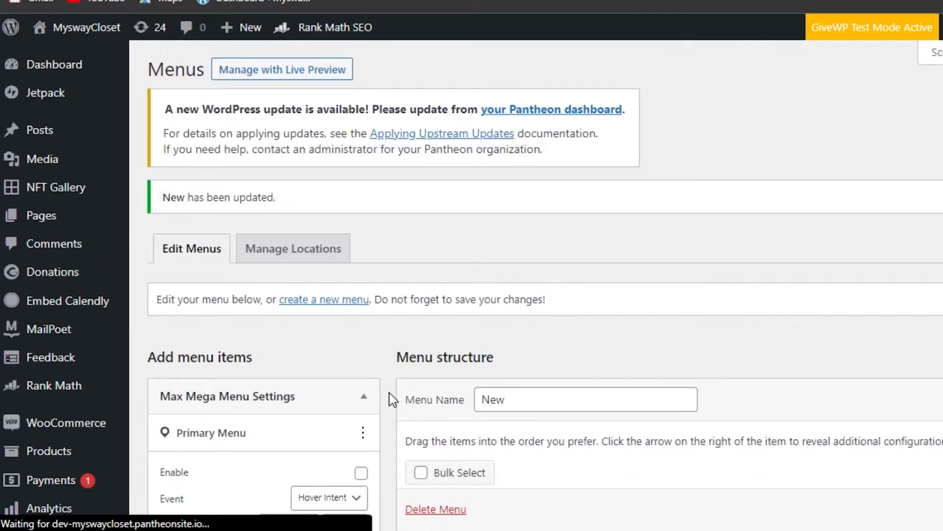
- Review the saved menu's structure, display location and Max Mega Menu settings
scroll(536, 285, down, 5)
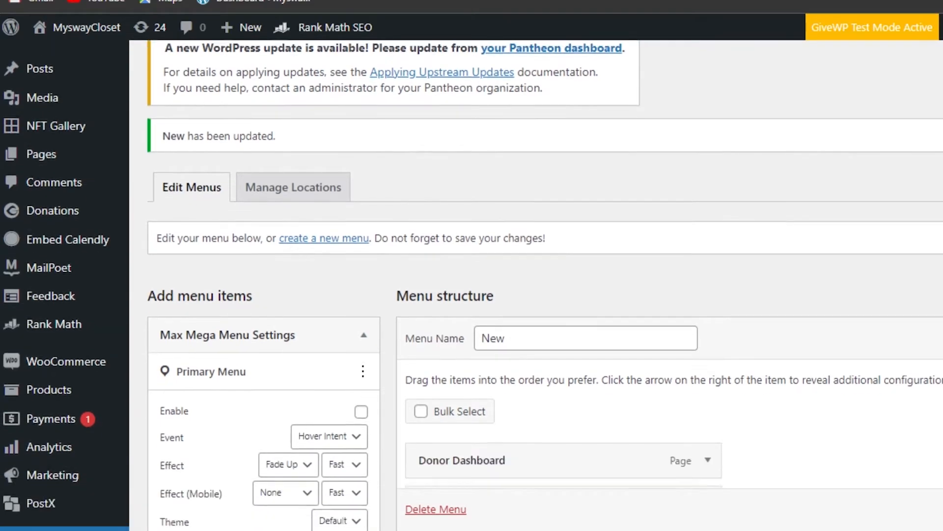
scroll(535, 285, down, 2)
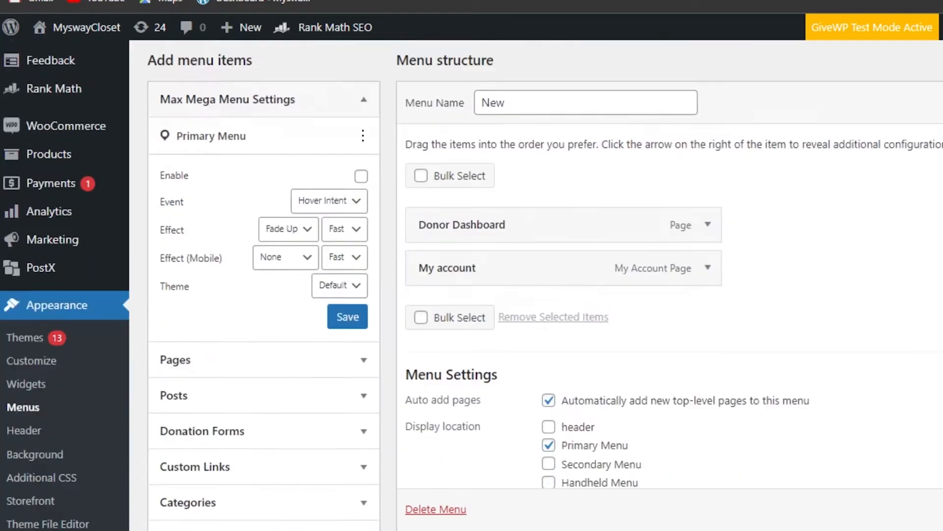
scroll(536, 285, down, 4)
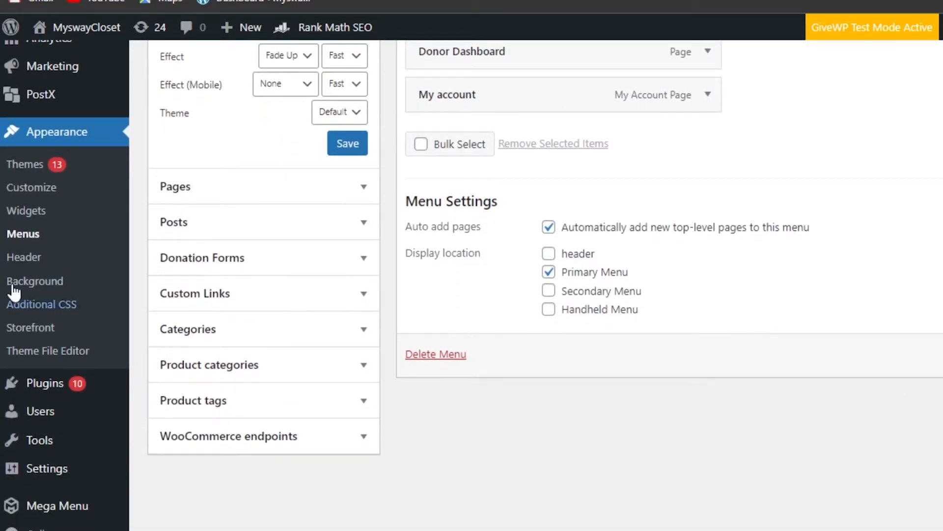
scroll(440, 214, down, 1)
scroll(439, 214, up, 4)
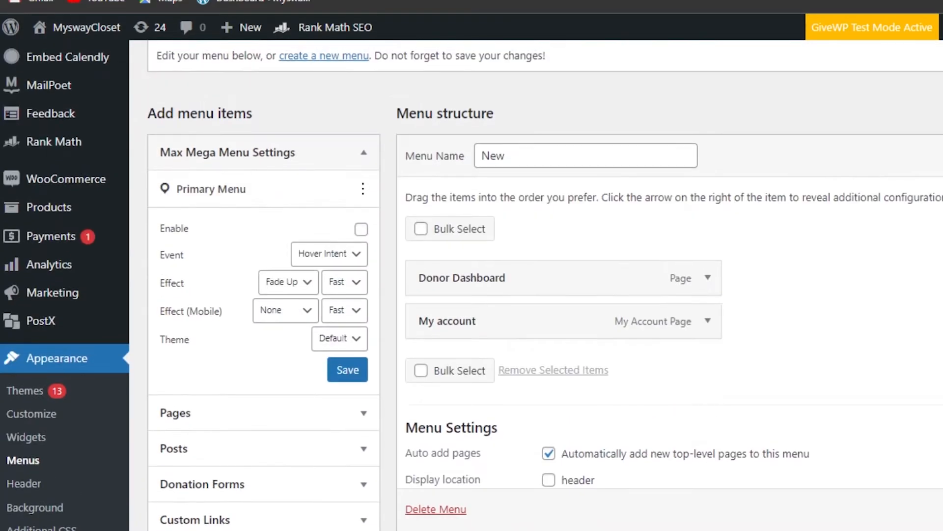
scroll(440, 214, down, 3)
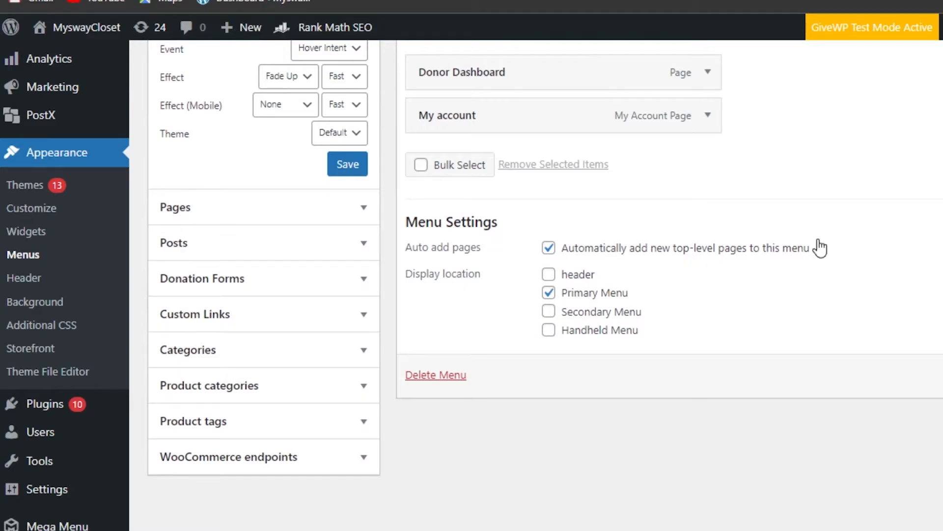
scroll(492, 245, up, 8)
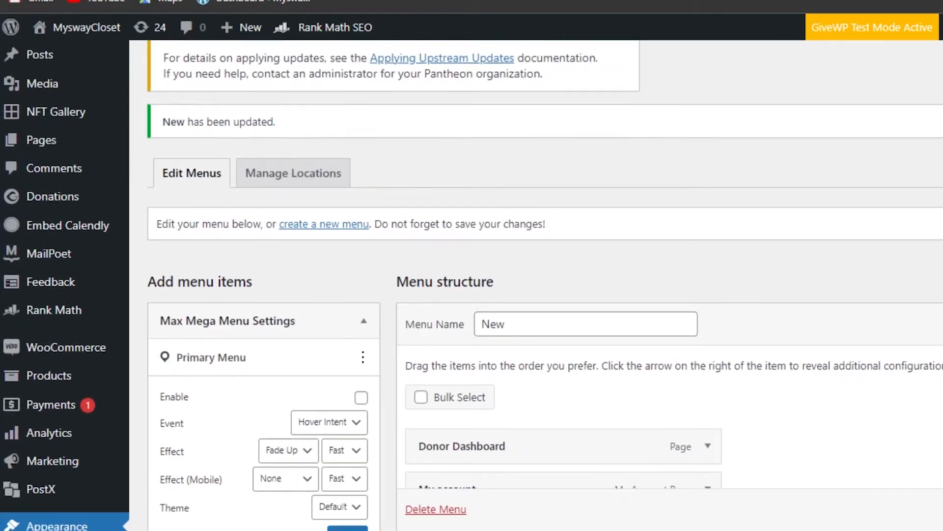
scroll(150, 123, down, 8)
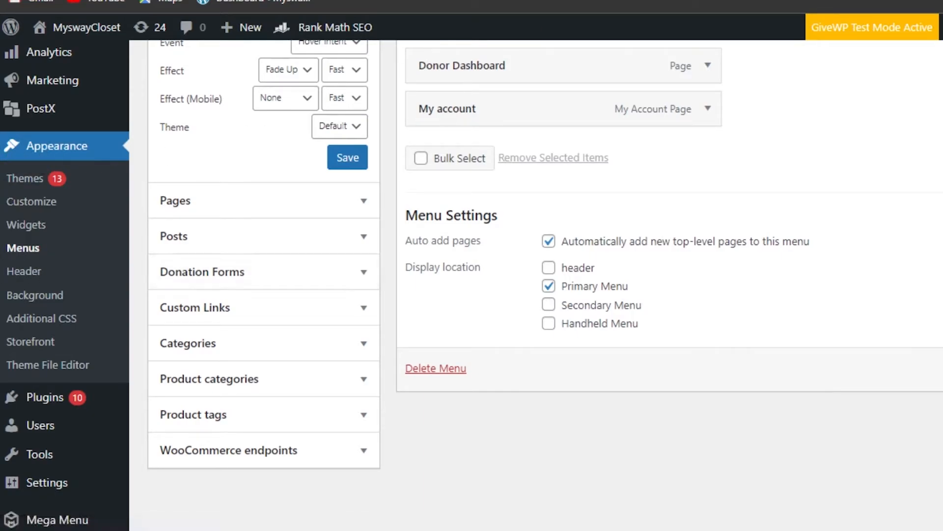
scroll(343, 130, up, 8)
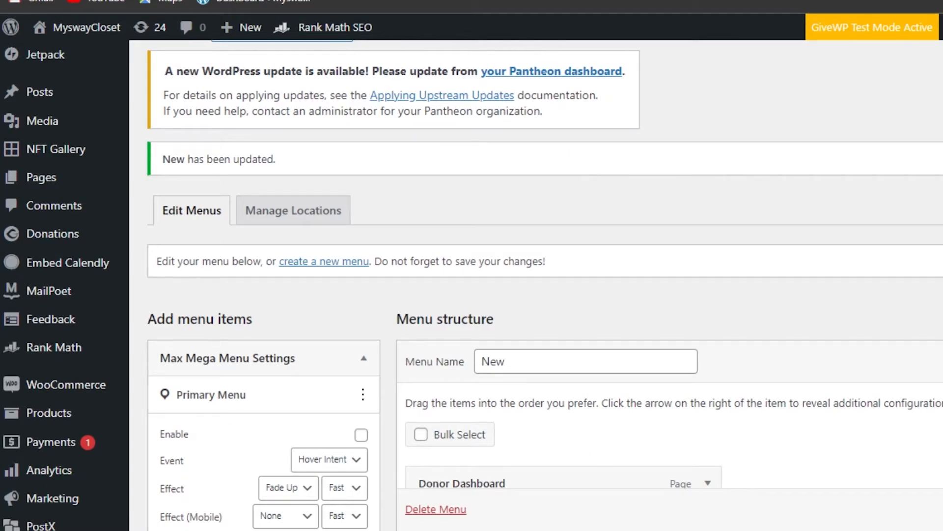
scroll(390, 420, down, 7)
scroll(158, 480, down, 2)
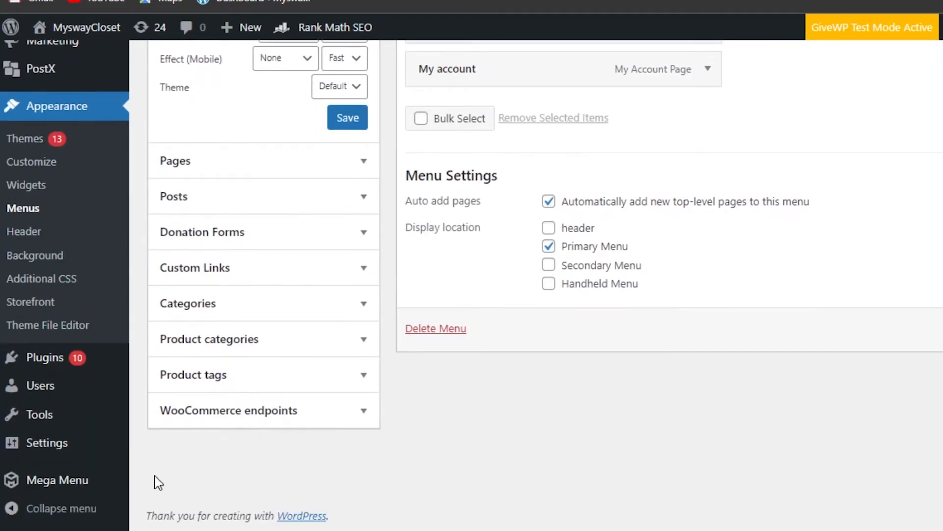
- Open the Mega Menu plugin's menu locations and examine the Primary Menu's general settings
click(42, 480)
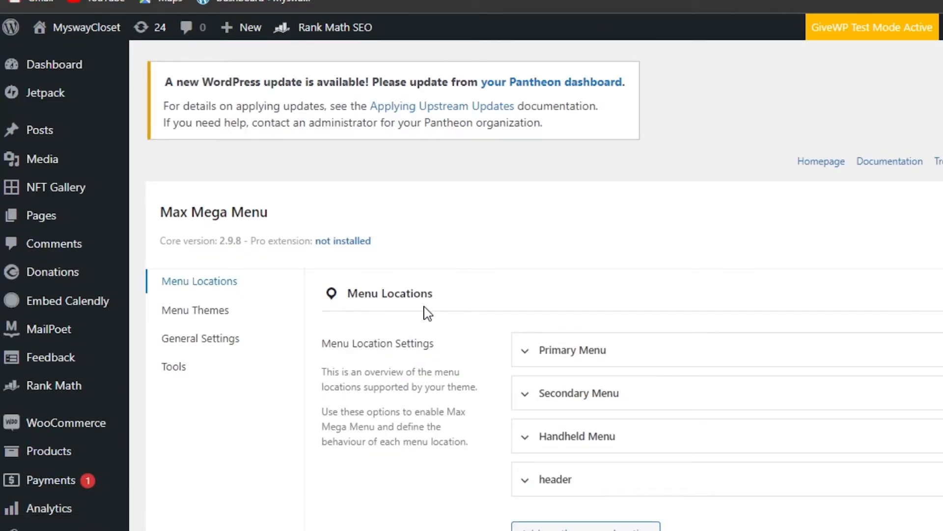
scroll(541, 275, down, 2)
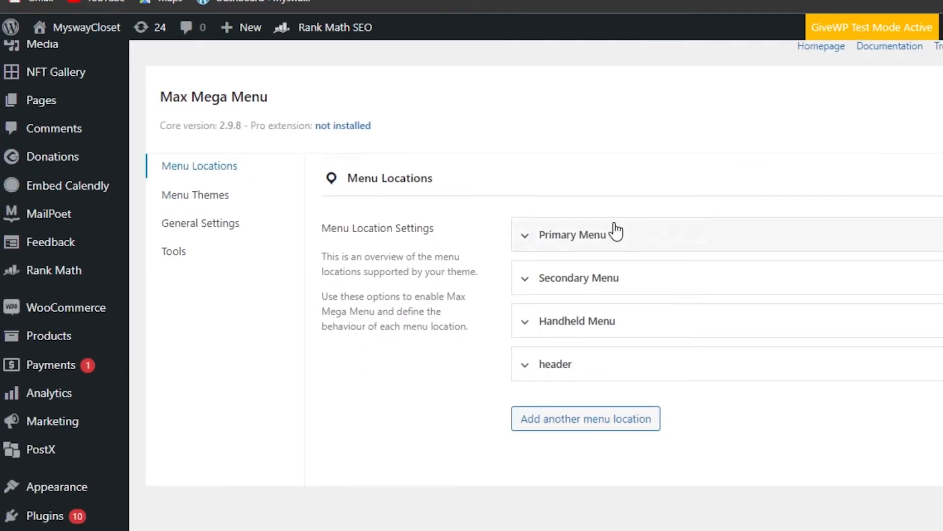
click(540, 233)
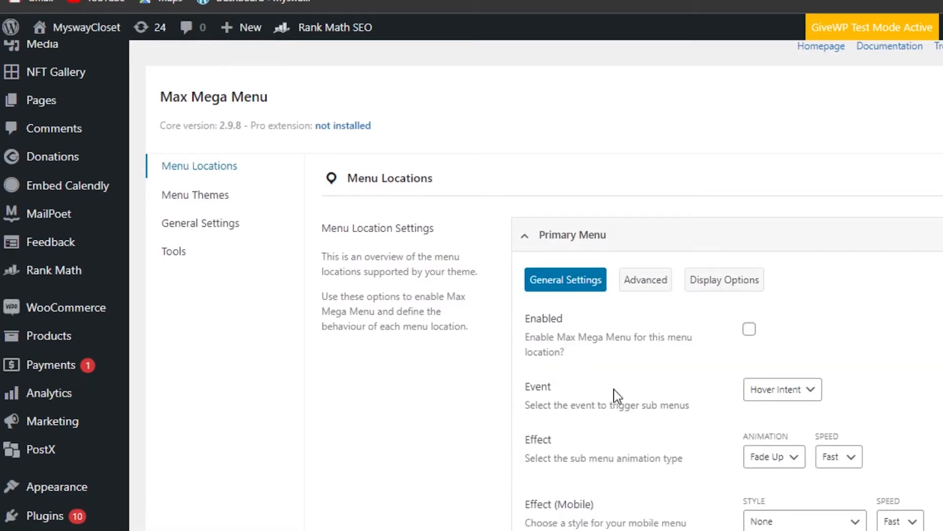
scroll(732, 121, down, 4)
scroll(732, 121, up, 4)
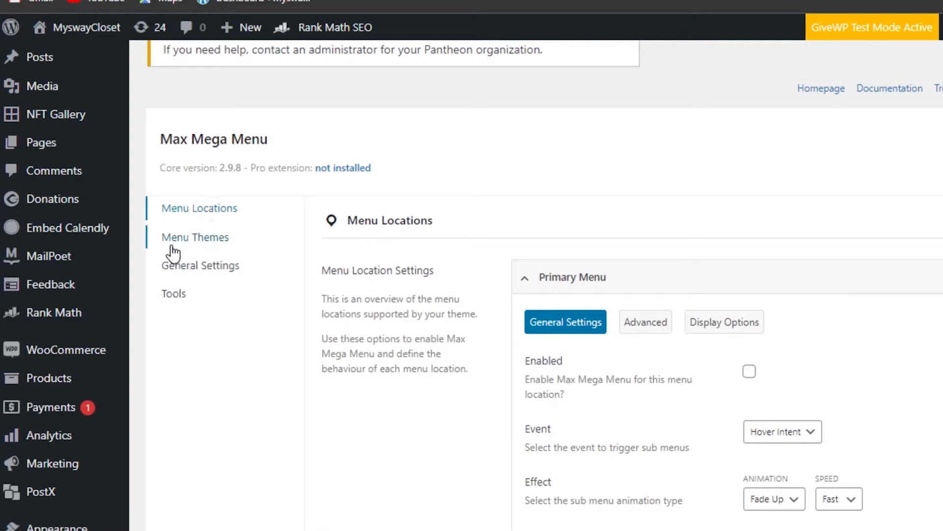
- Open the menu themes and look through the general settings of the Default theme
click(193, 240)
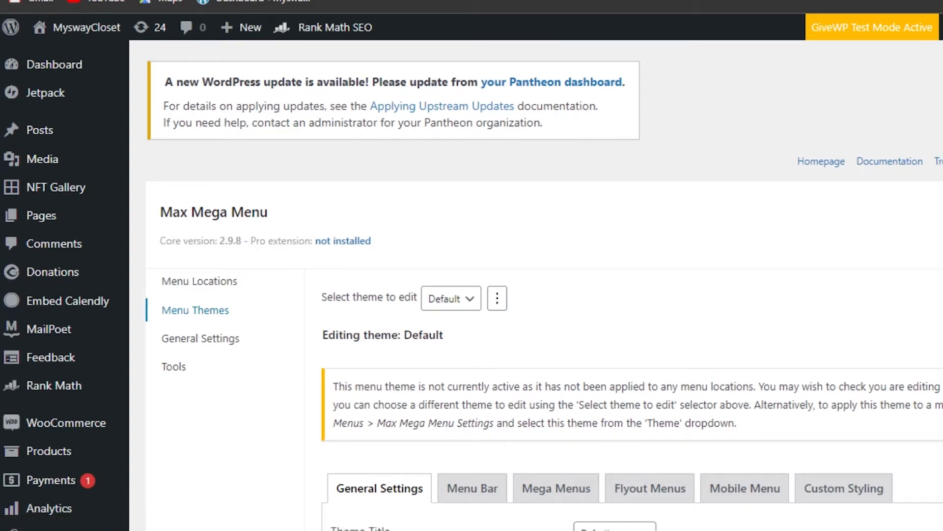
scroll(535, 285, down, 12)
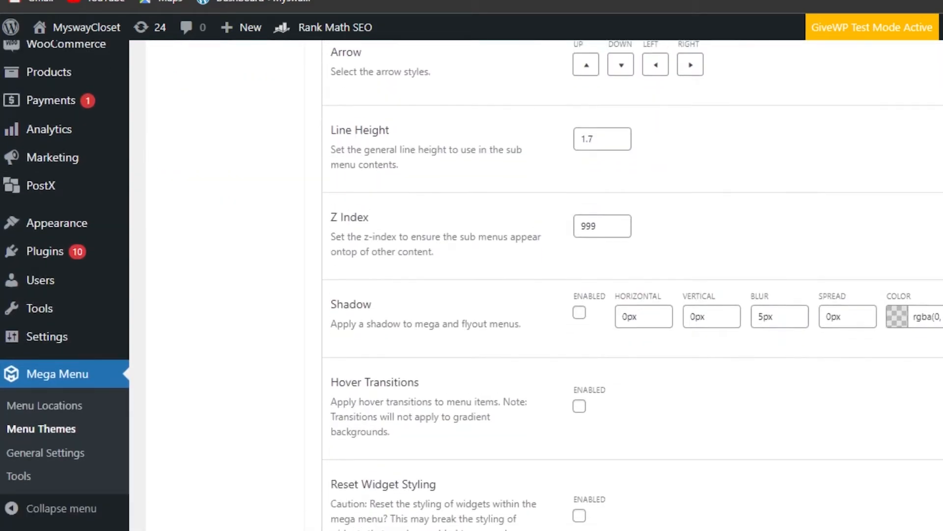
scroll(536, 285, up, 4)
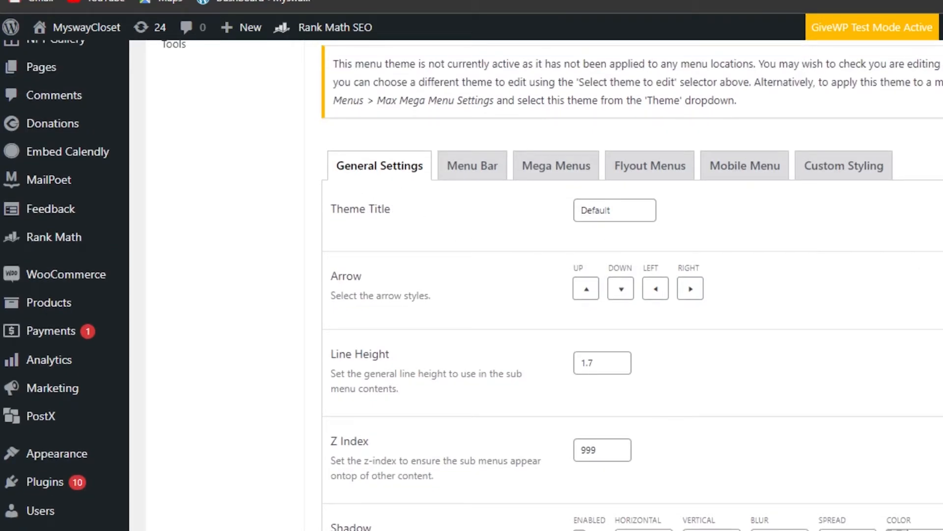
scroll(632, 280, down, 8)
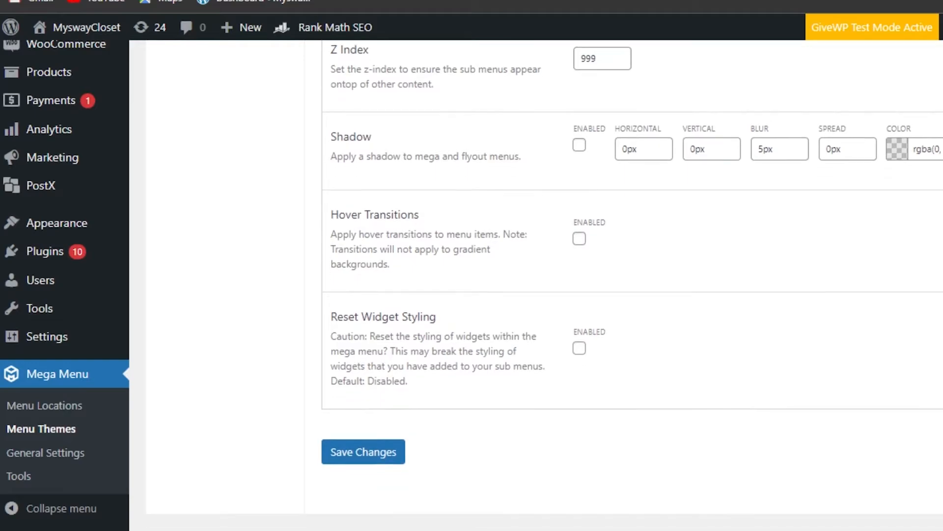
scroll(475, 273, up, 10)
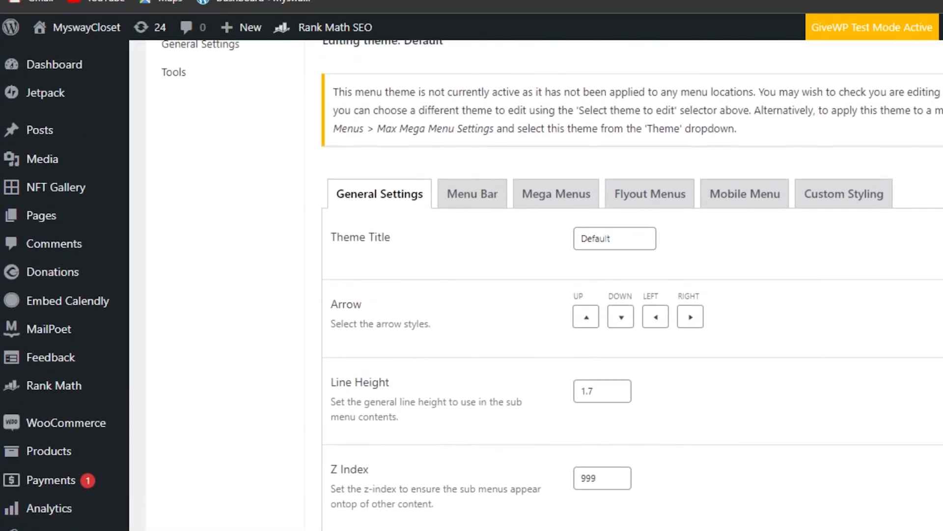
- Examine the Default theme's Menu Bar settings, from menu height and background to the top level item font, padding and border options
click(466, 274)
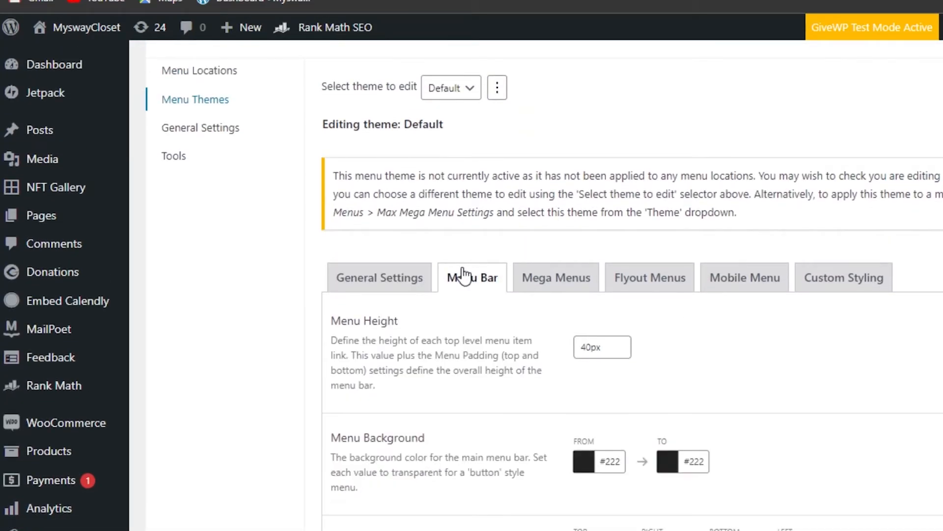
scroll(471, 285, down, 4)
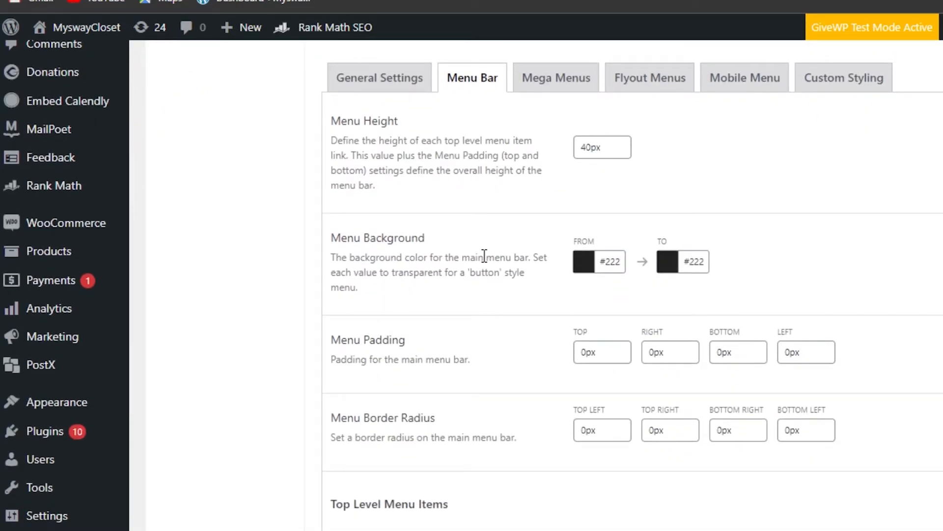
scroll(633, 285, down, 12)
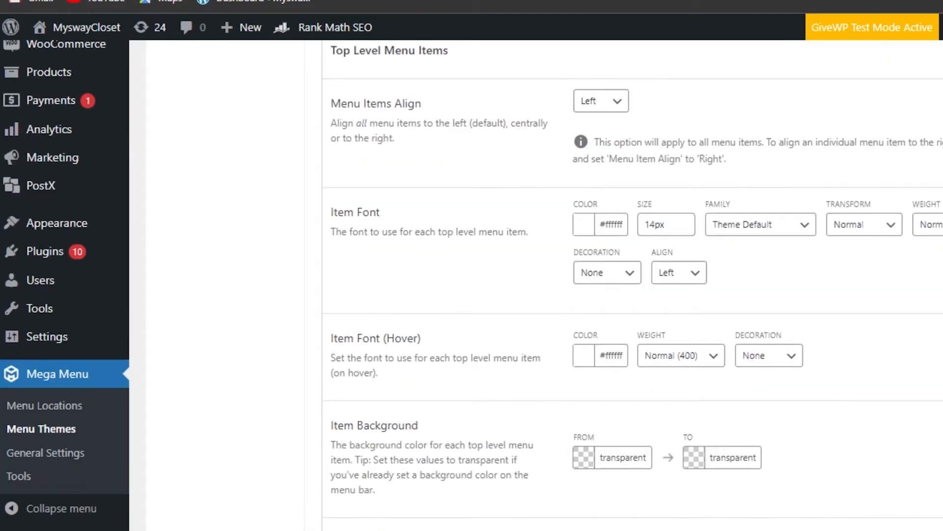
scroll(633, 285, down, 10)
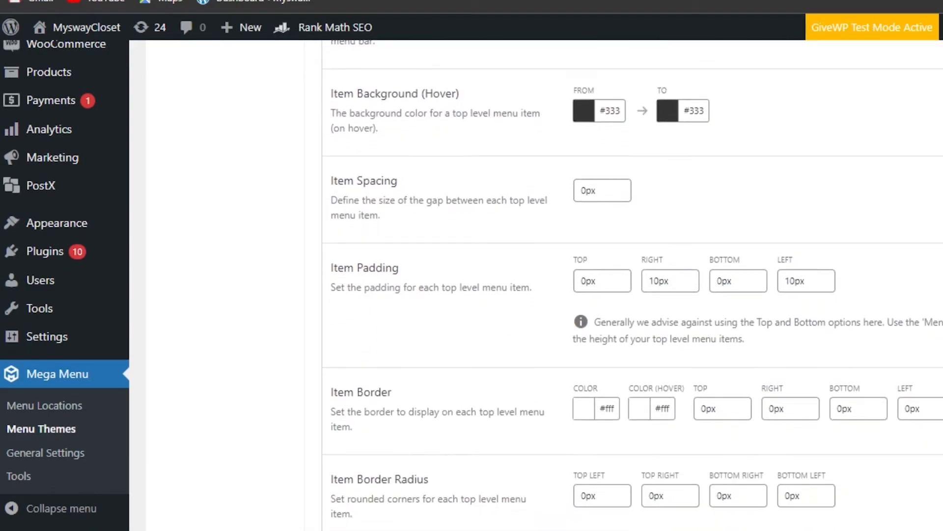
scroll(555, 145, down, 2)
scroll(555, 145, up, 20)
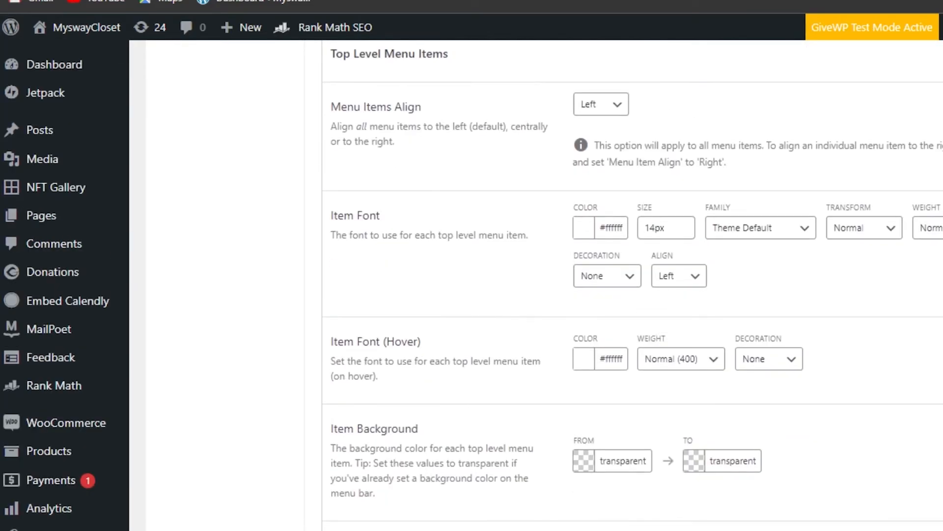
- Look through the Default theme's Mega Menus, Flyout Menus and Mobile Menu settings and its Custom Styling CSS editor
click(555, 145)
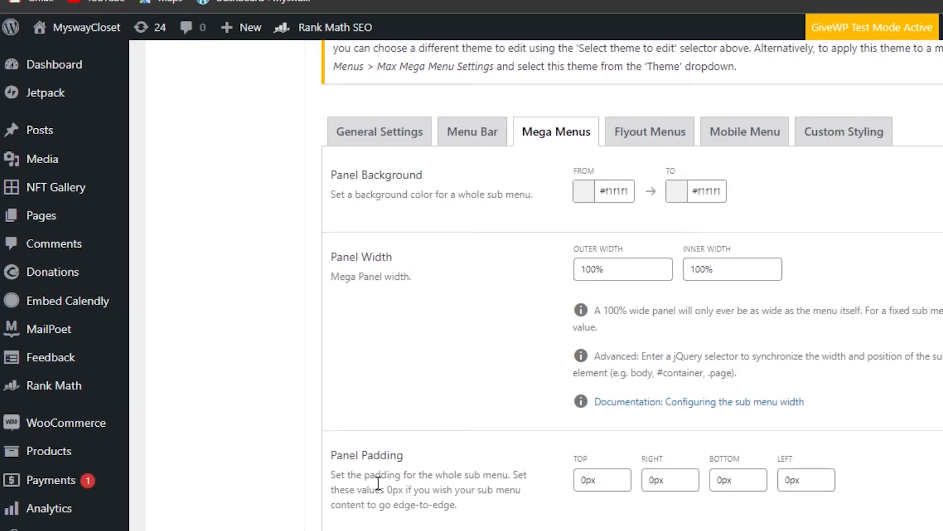
click(647, 139)
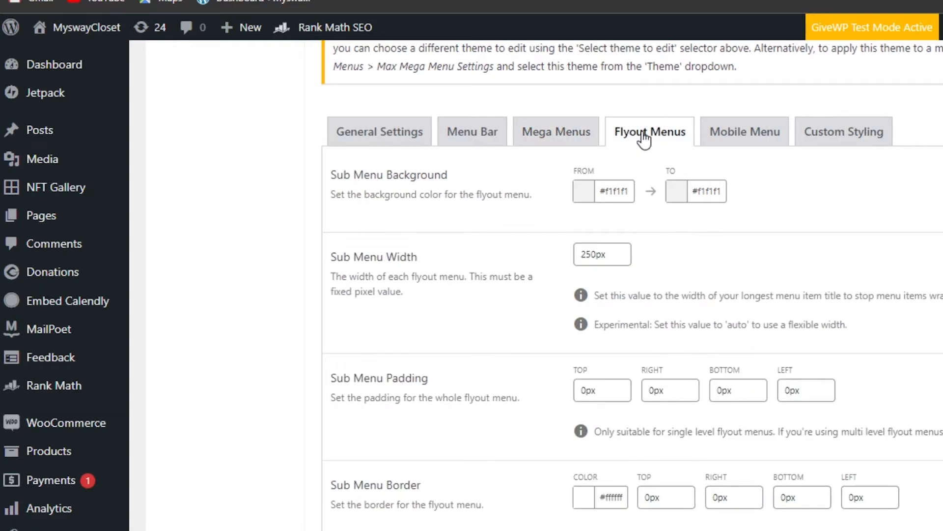
click(732, 142)
click(844, 132)
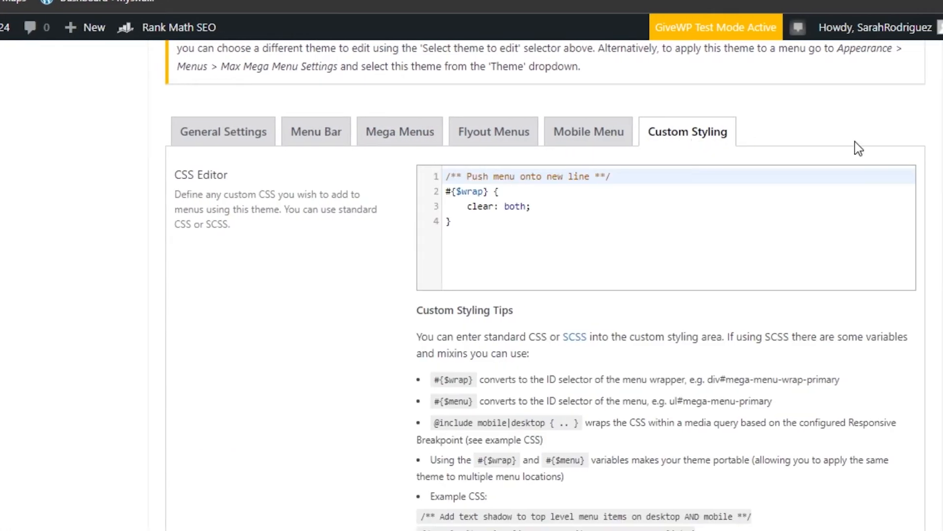
scroll(532, 137, up, 1)
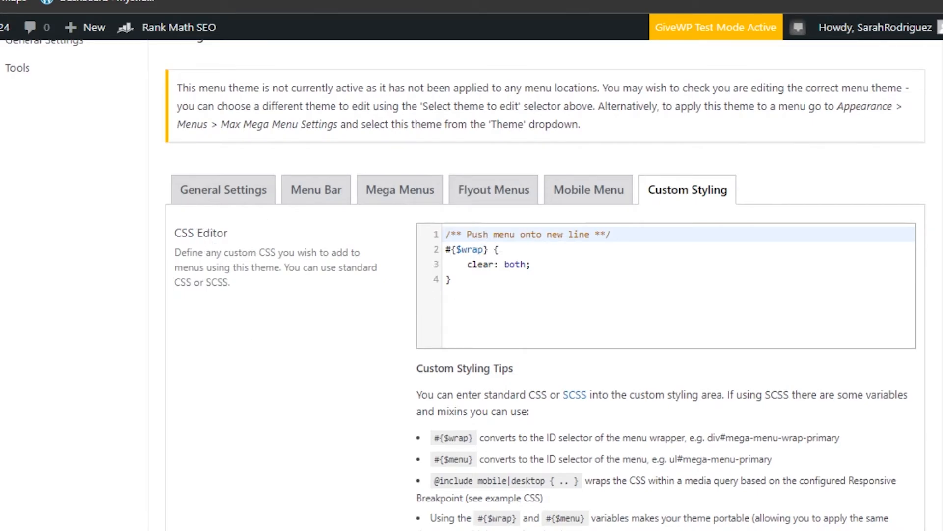
- Open Max Mega Menu's plugin-wide General Settings and check the CSS Output option
scroll(541, 275, up, 4)
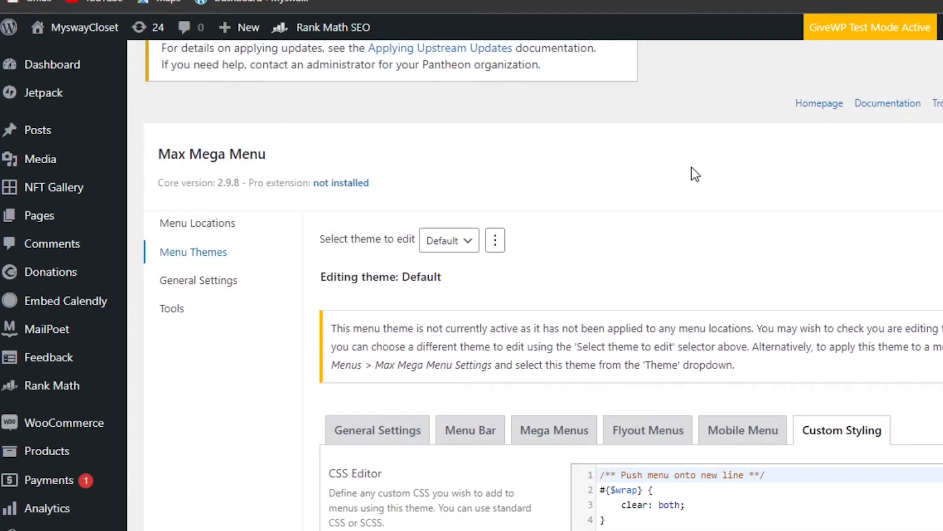
click(210, 290)
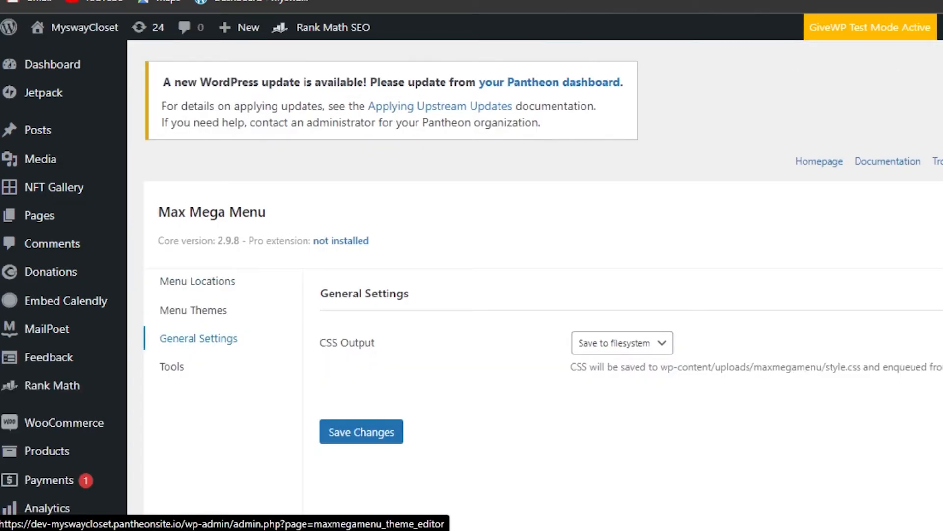
scroll(536, 285, down, 5)
scroll(536, 285, up, 3)
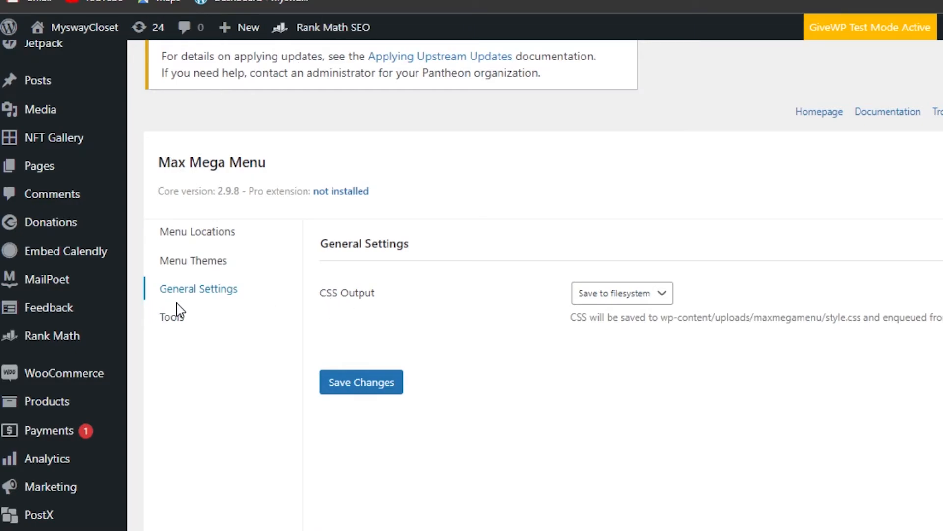
- Return to the menu themes and glance over the Default theme's title, arrow, line height and shadow settings
click(208, 269)
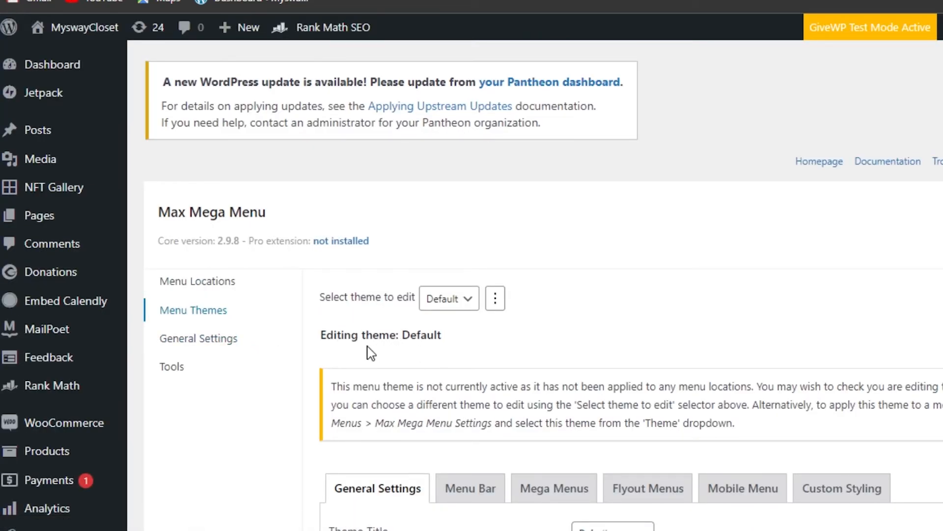
scroll(170, 337, down, 7)
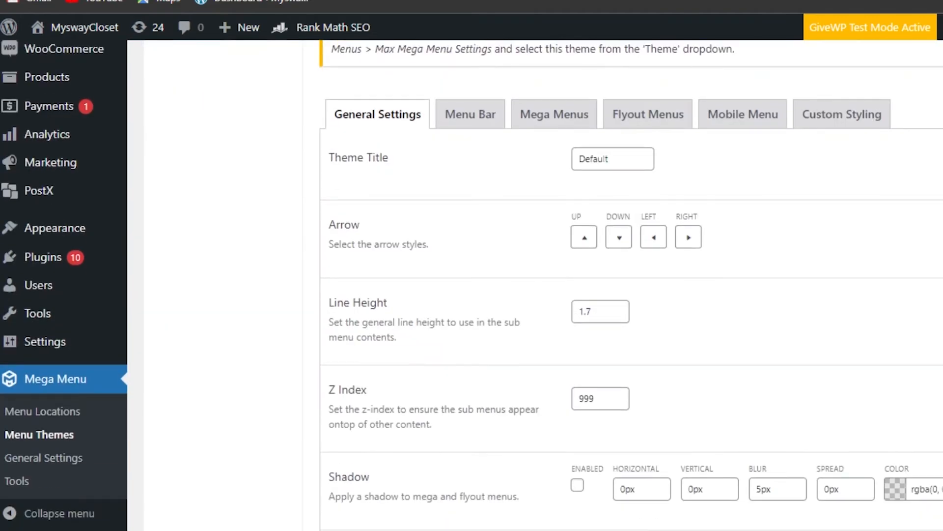
scroll(170, 337, up, 7)
- Open the Max Mega Menu tools and examine the CSS cache and plugin data options
click(173, 338)
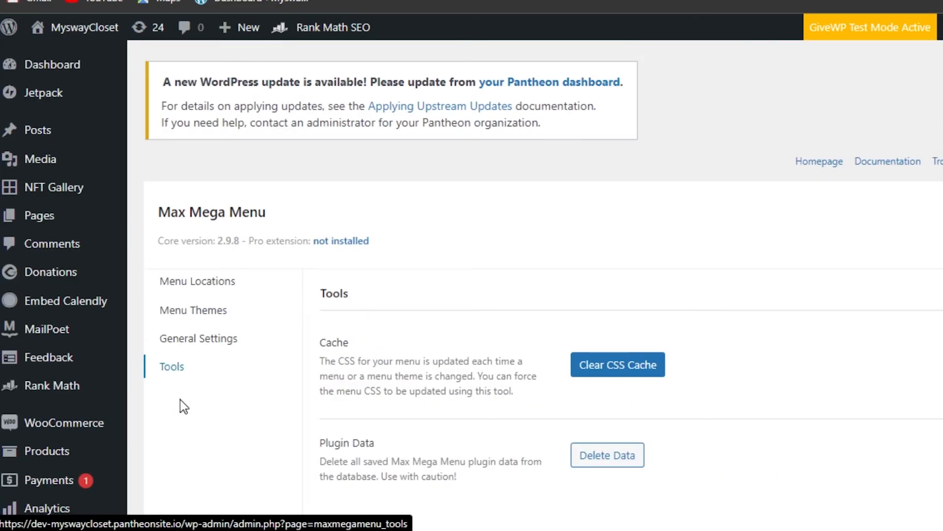
scroll(541, 285, down, 3)
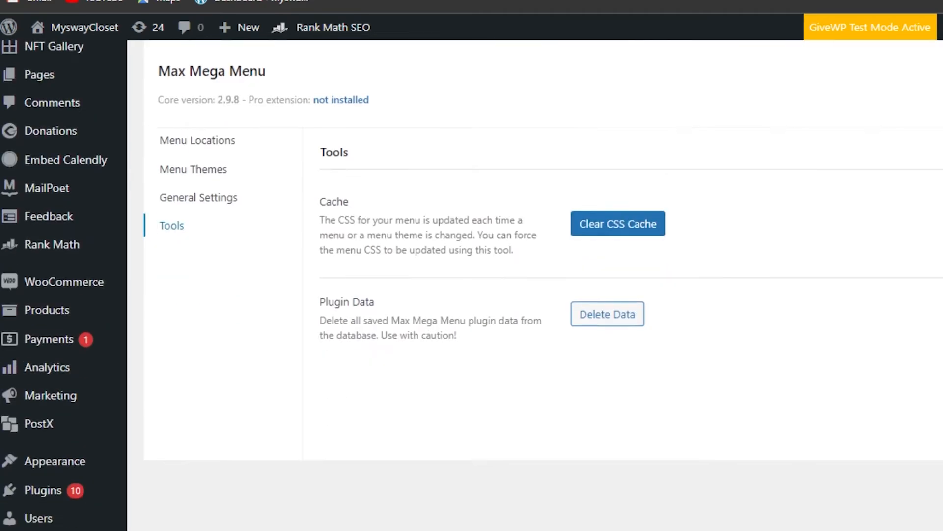
scroll(494, 181, down, 1)
scroll(494, 181, up, 1)
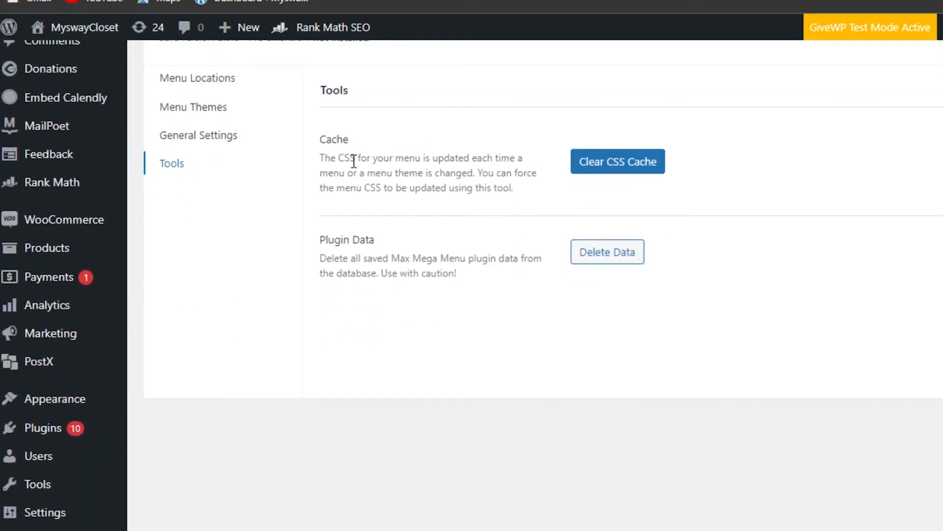
scroll(232, 331, up, 3)
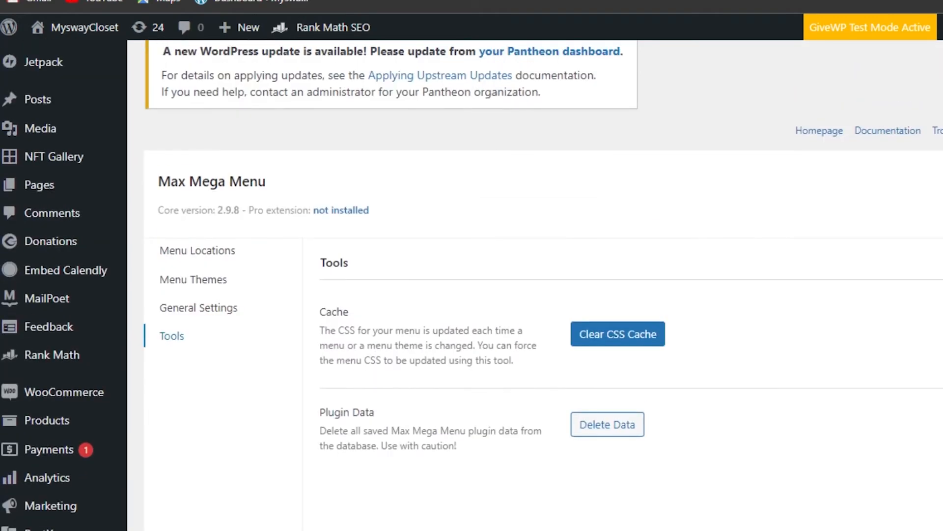
- Open the menu locations and look over the locations supported by the site's theme
click(202, 251)
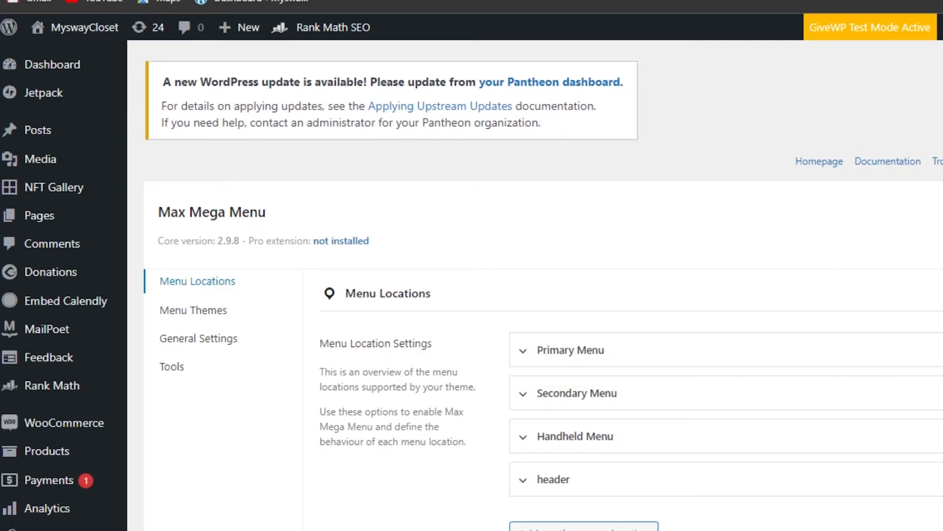
scroll(516, 179, down, 3)
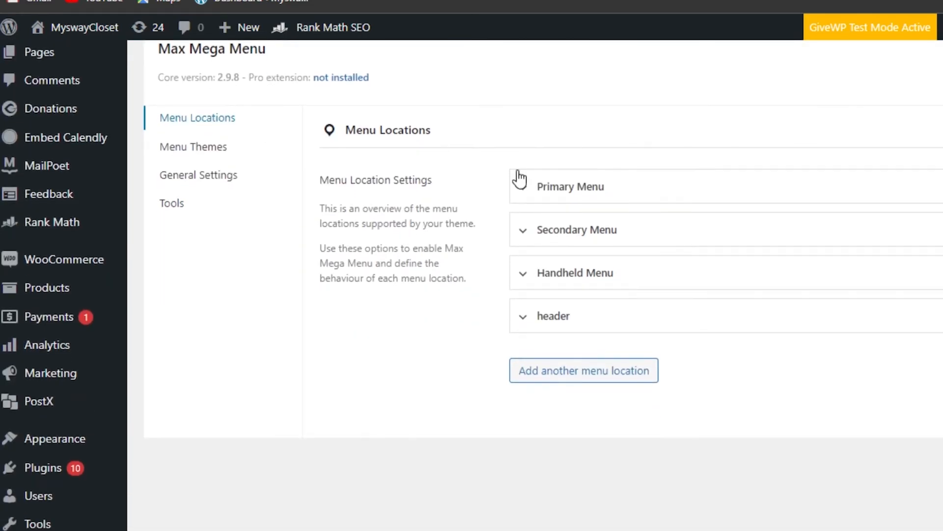
- Reopen the menu themes and review all of the Default theme's general settings through Hover Transitions and Reset Widget Styling
click(187, 155)
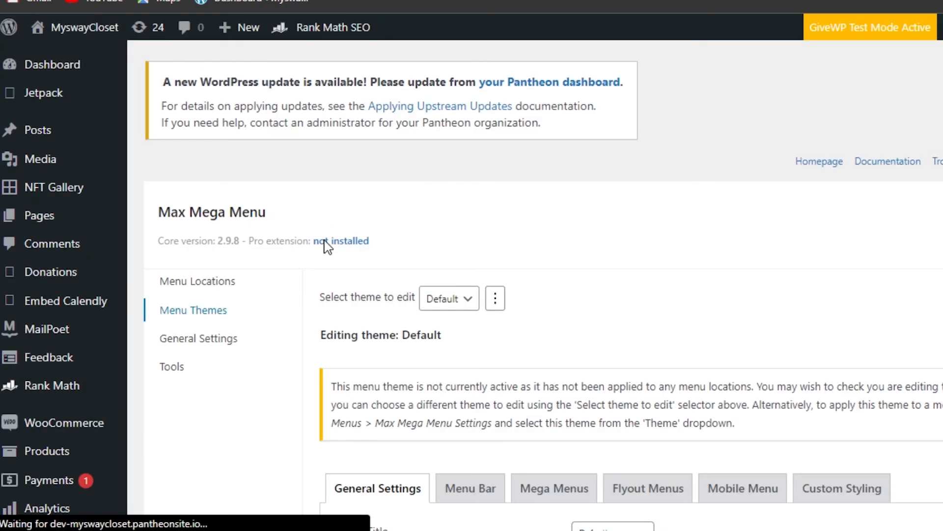
scroll(541, 295, down, 7)
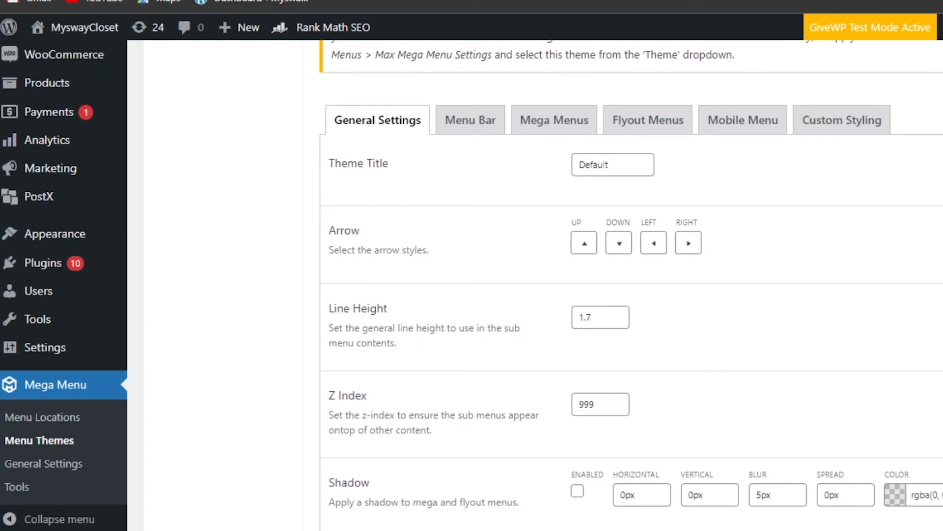
scroll(541, 295, up, 6)
scroll(541, 295, down, 5)
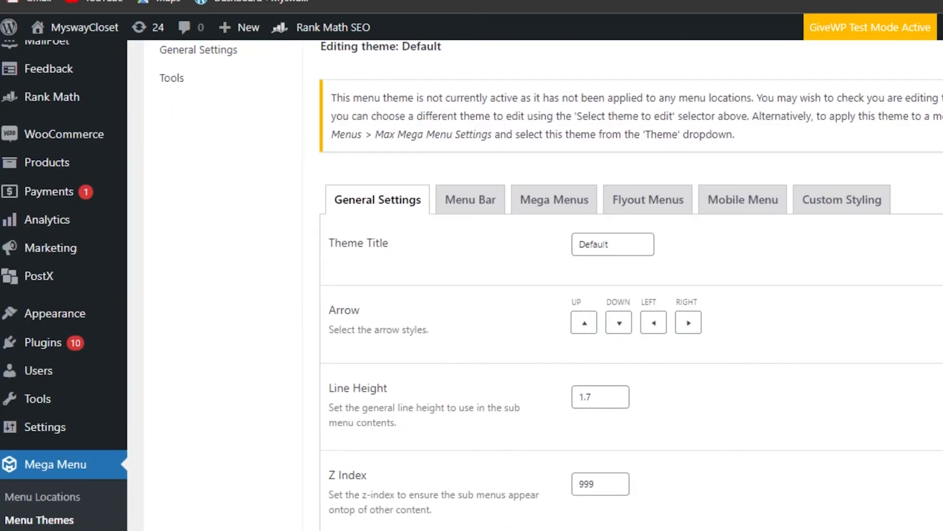
scroll(541, 295, down, 6)
scroll(540, 295, up, 11)
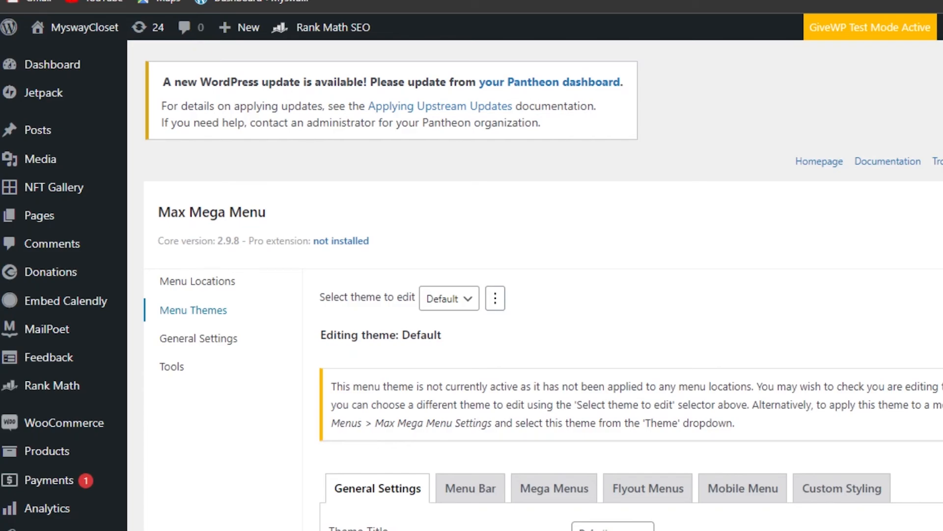
scroll(541, 285, down, 5)
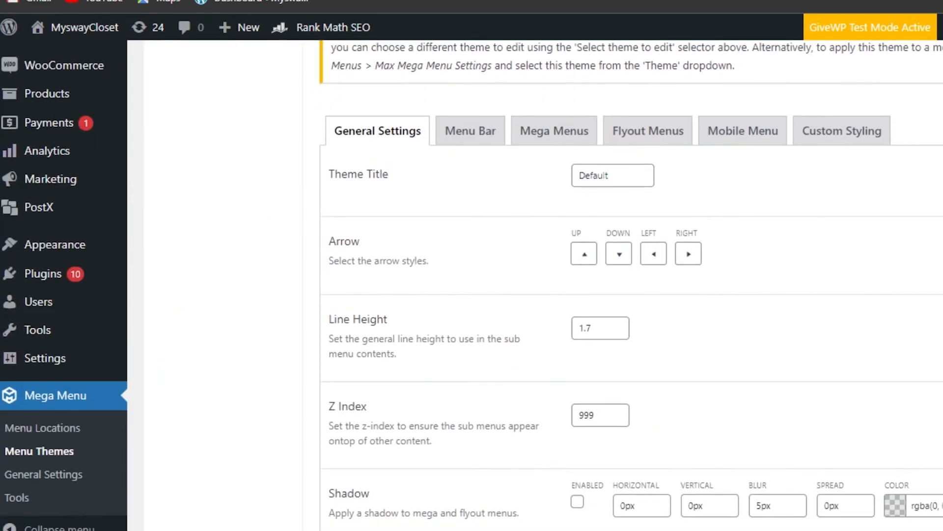
scroll(541, 285, down, 6)
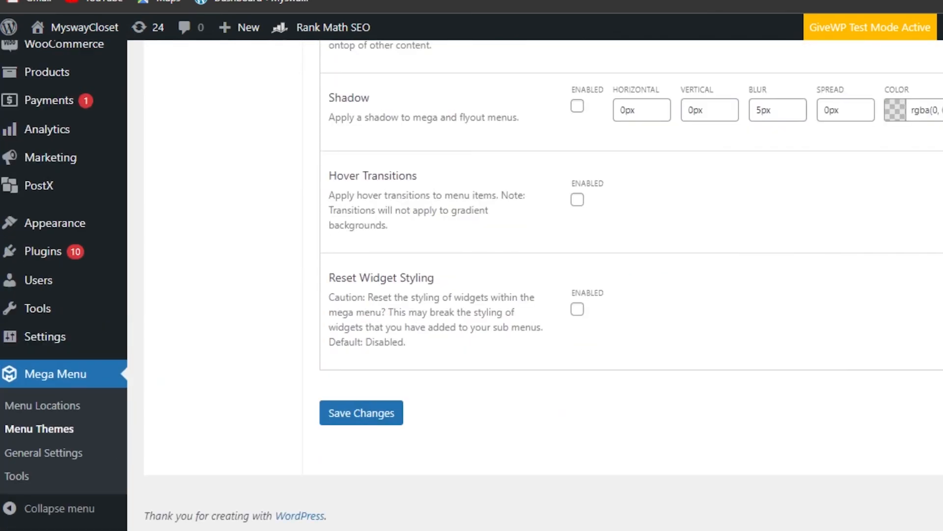
scroll(540, 285, up, 10)
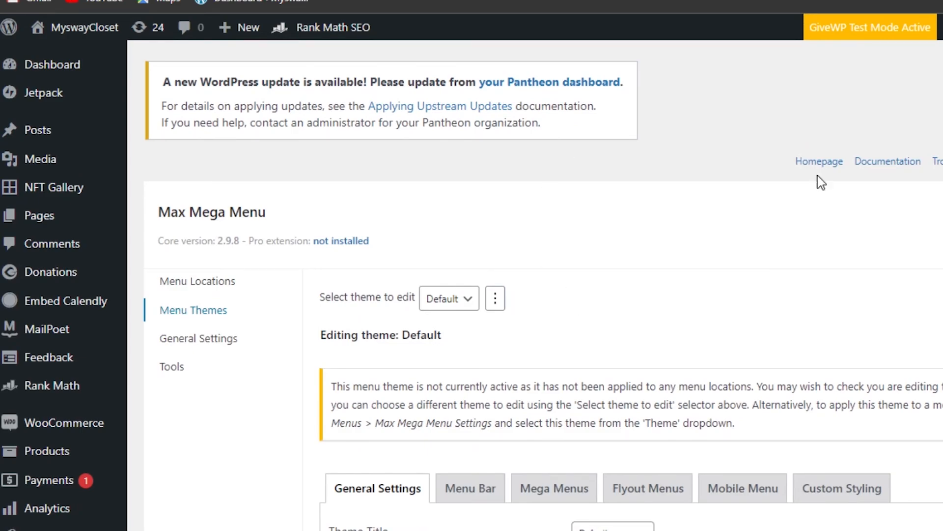
scroll(541, 285, down, 10)
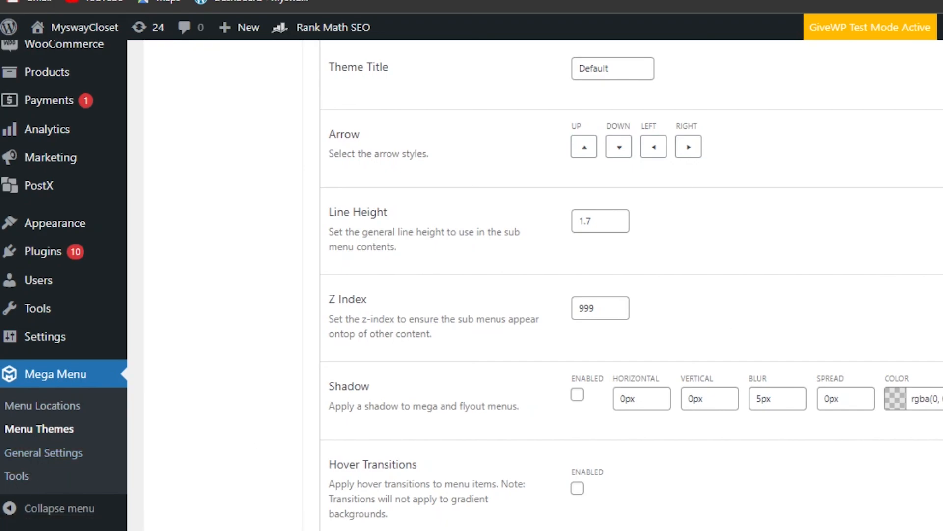
scroll(611, 35, up, 5)
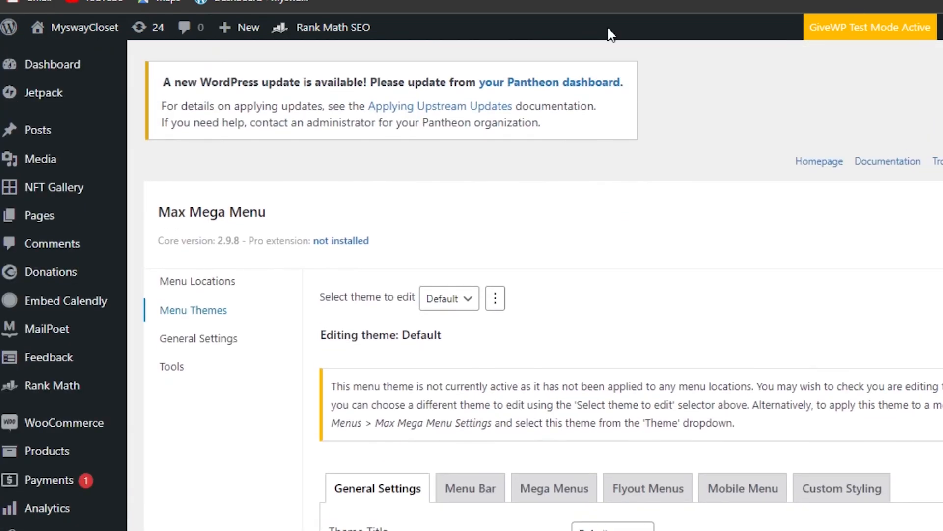